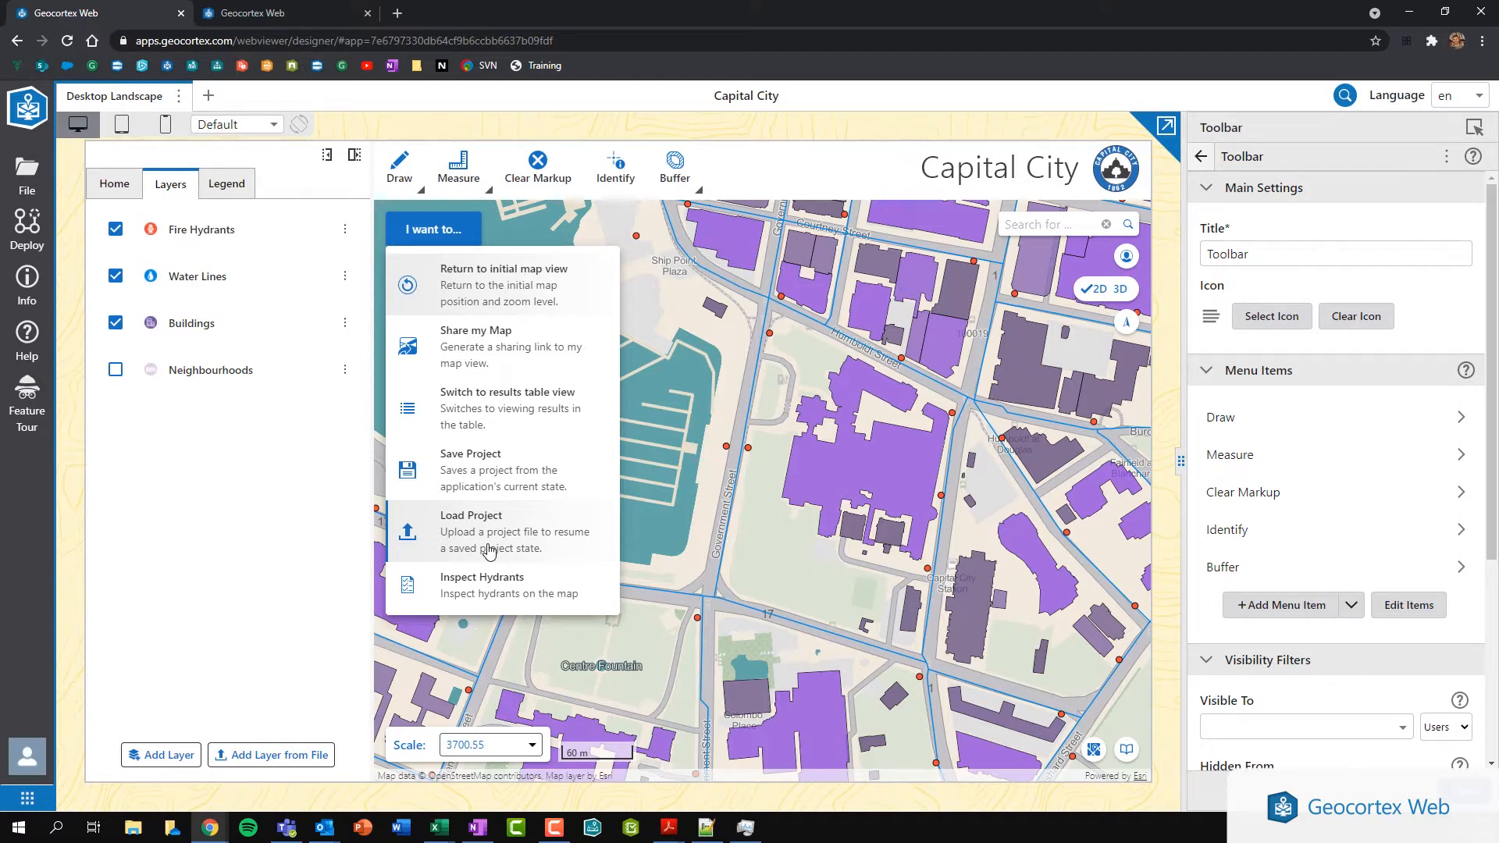
Hide the Buildings layer and show the Neighbourhoods layer on the map
left_click(436, 234)
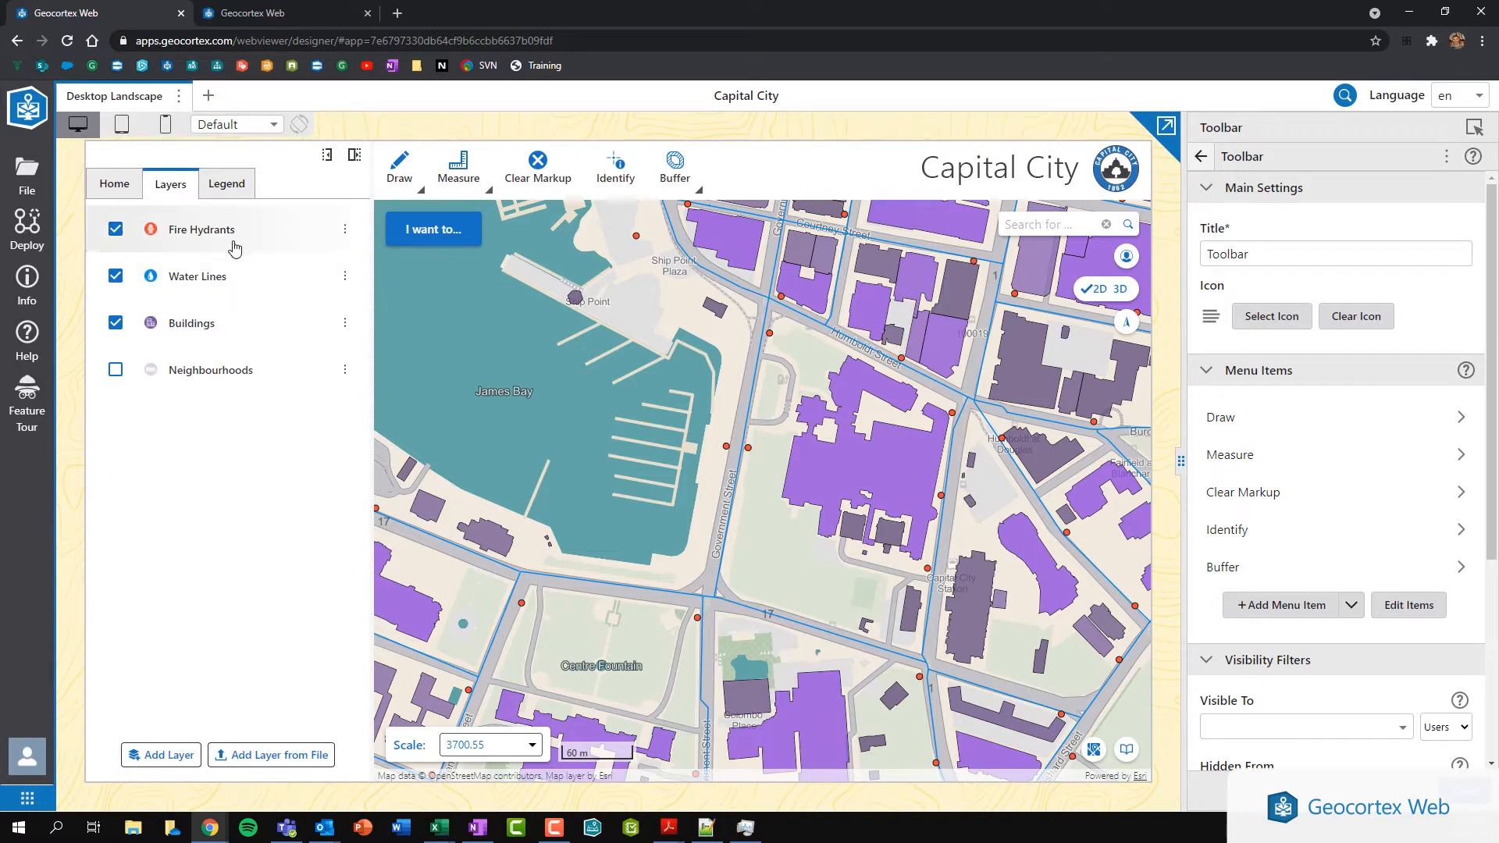
left_click(117, 328)
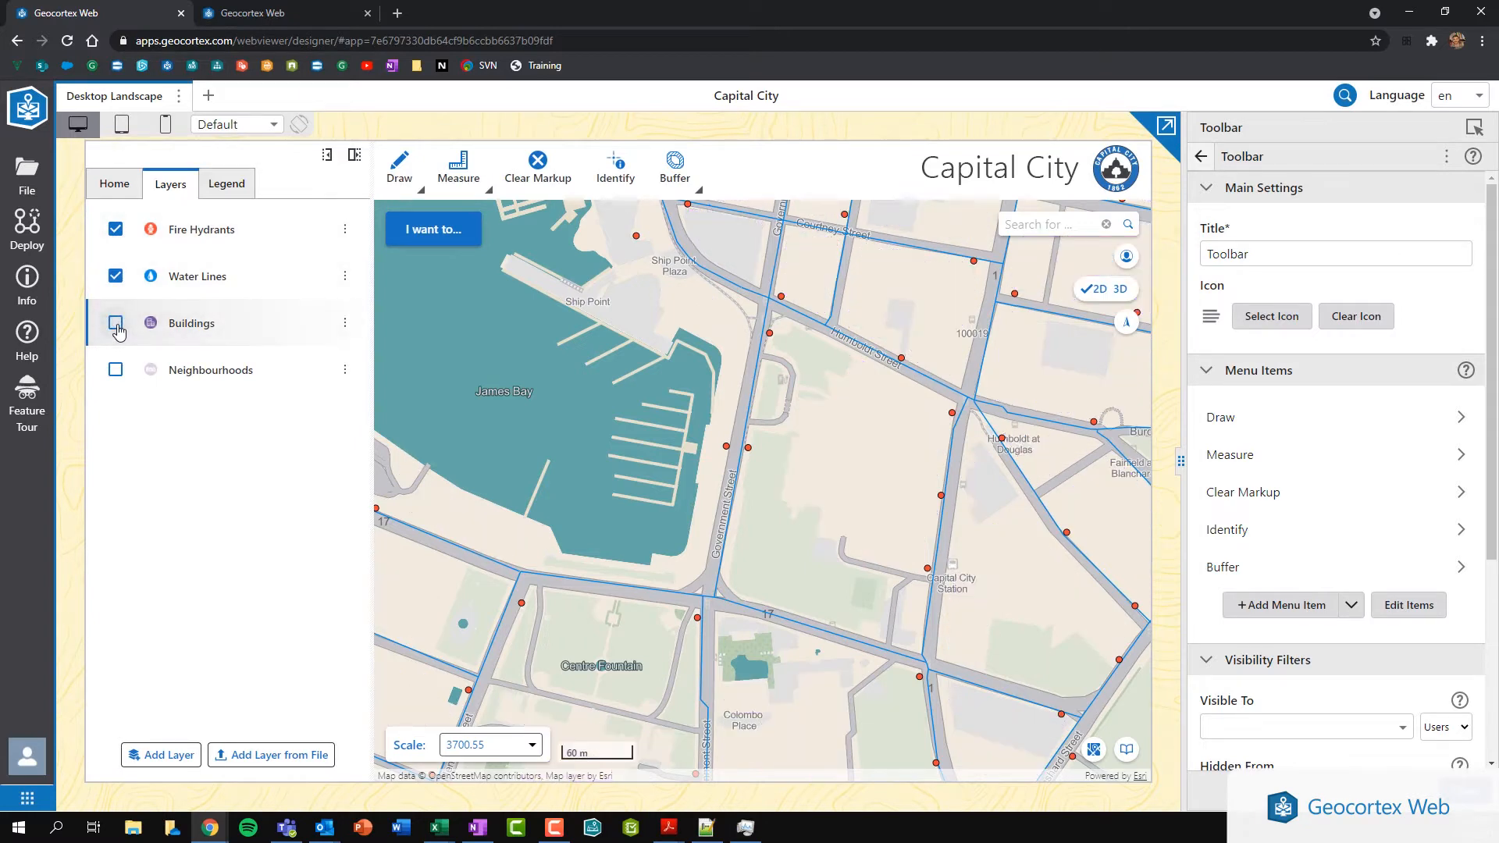
left_click(115, 373)
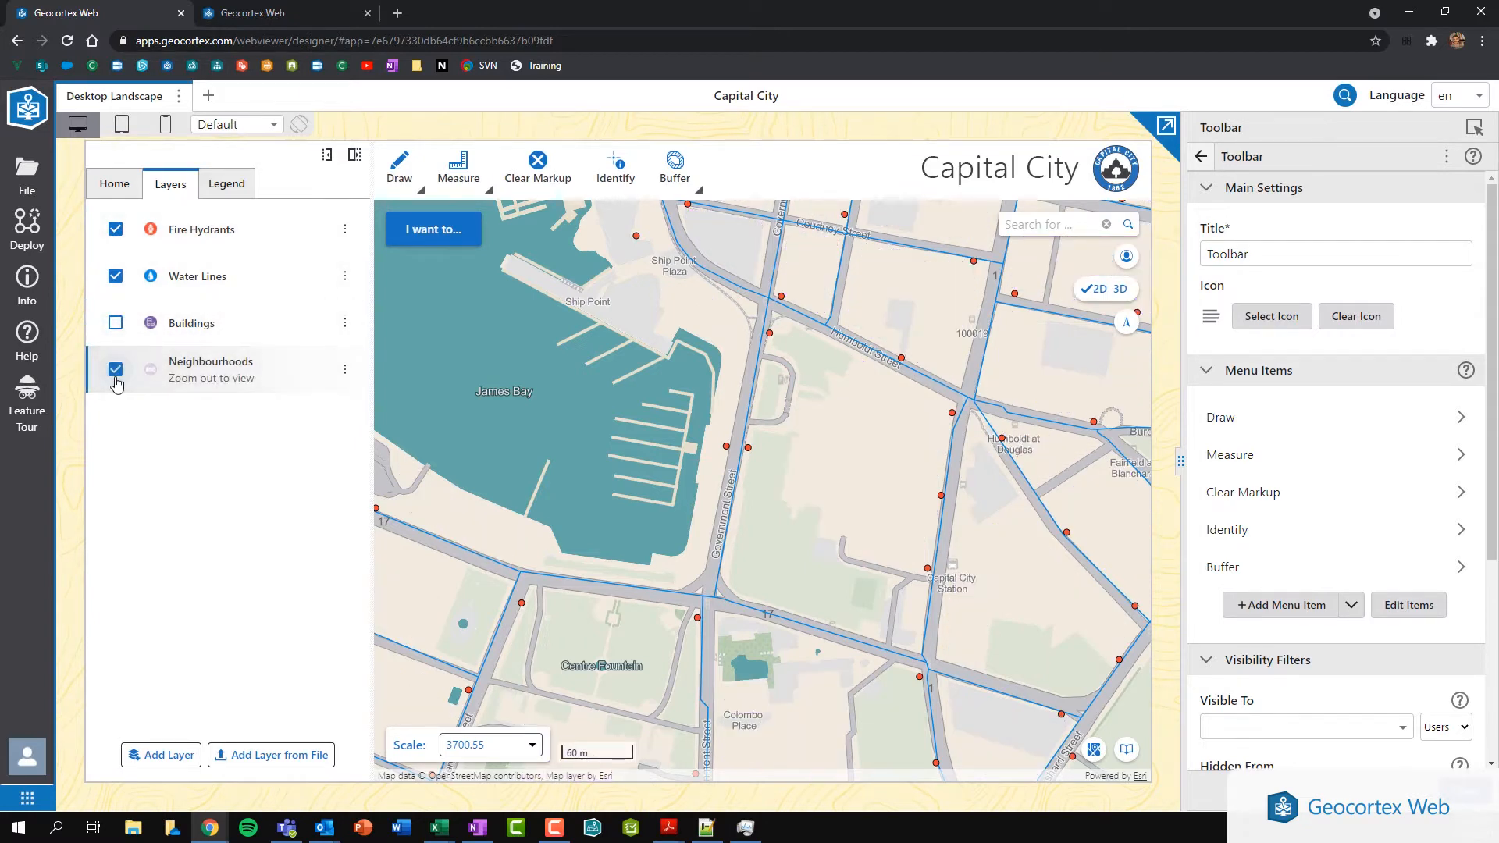
scroll(559, 635, "down", 1)
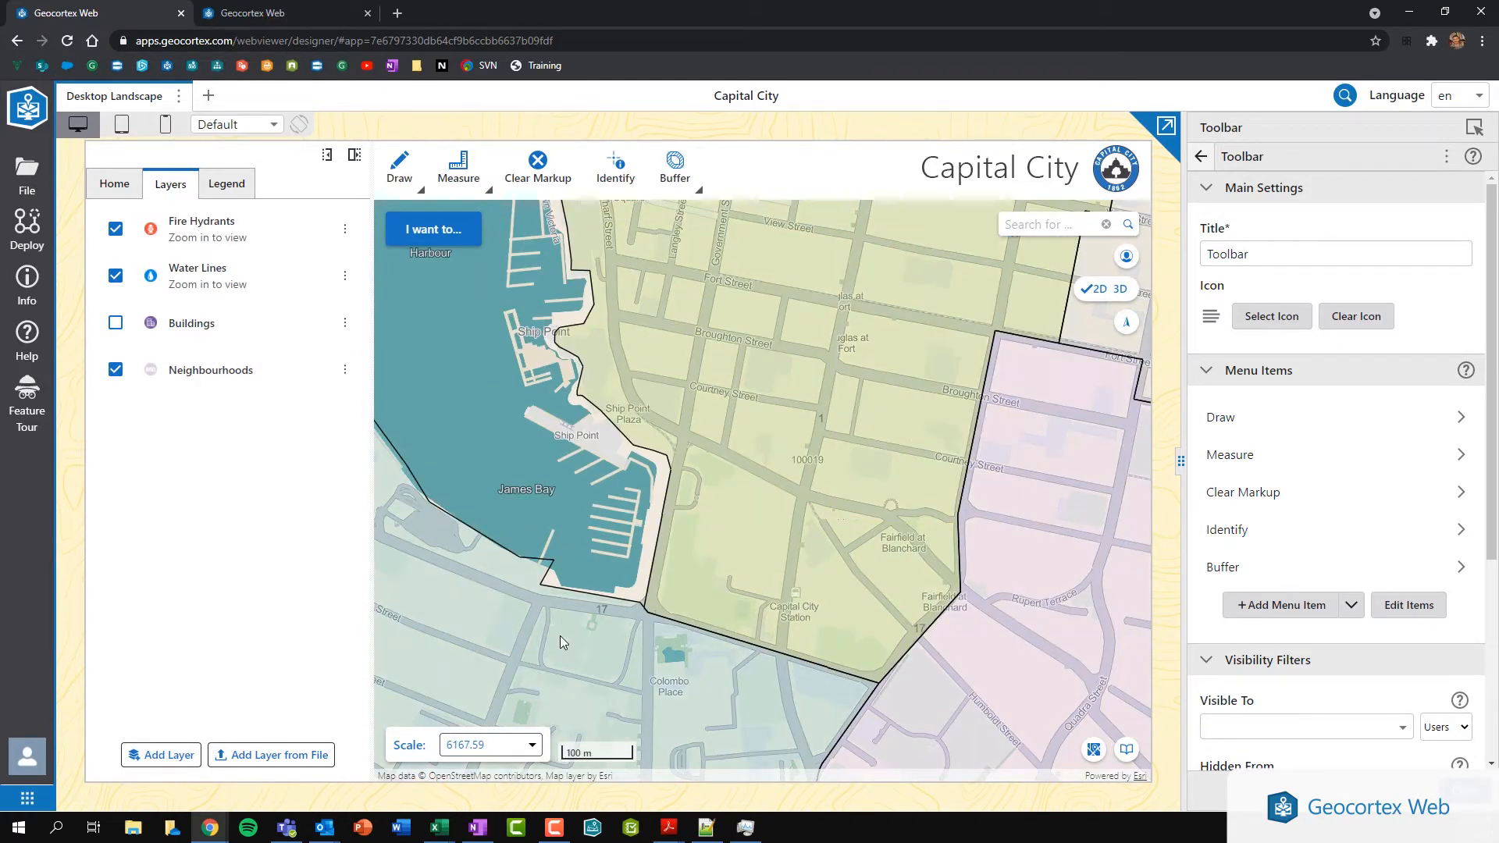
scroll(560, 635, "up", 1)
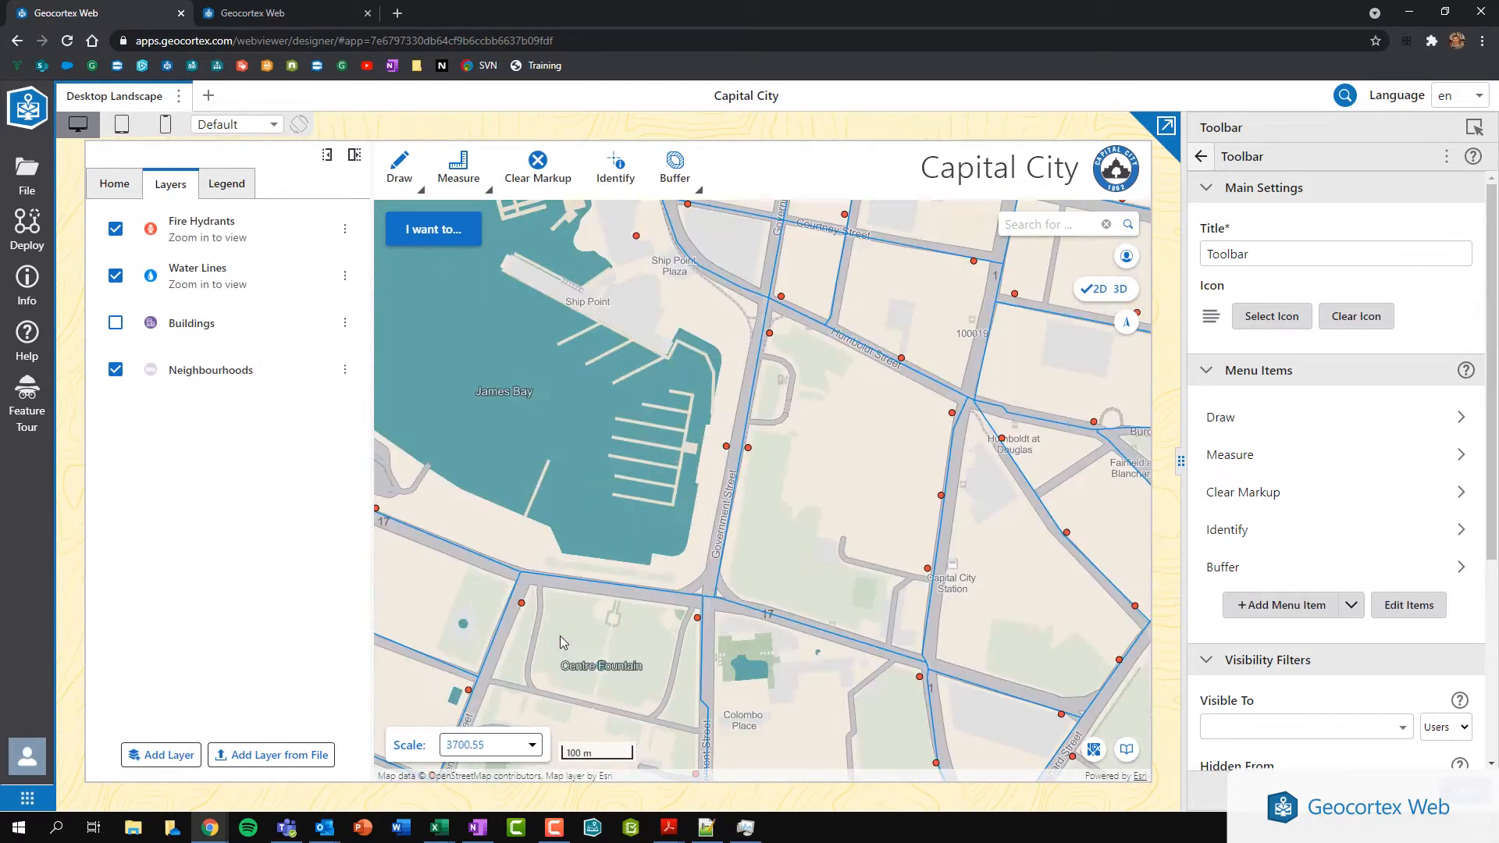
Switch the basemap to World Navigation Map
left_click(1094, 749)
left_click(967, 709)
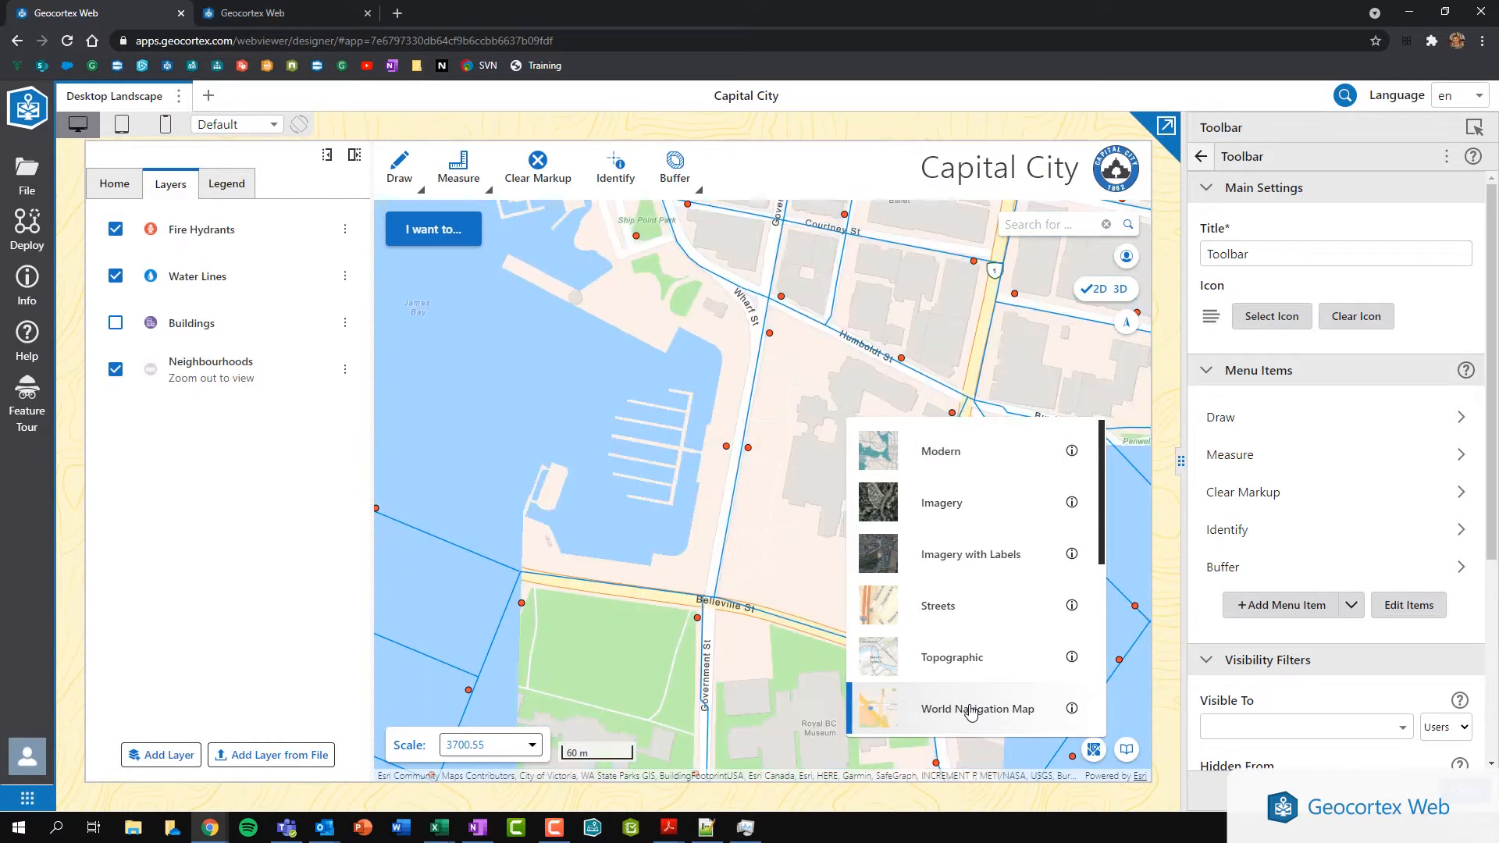
left_click(214, 470)
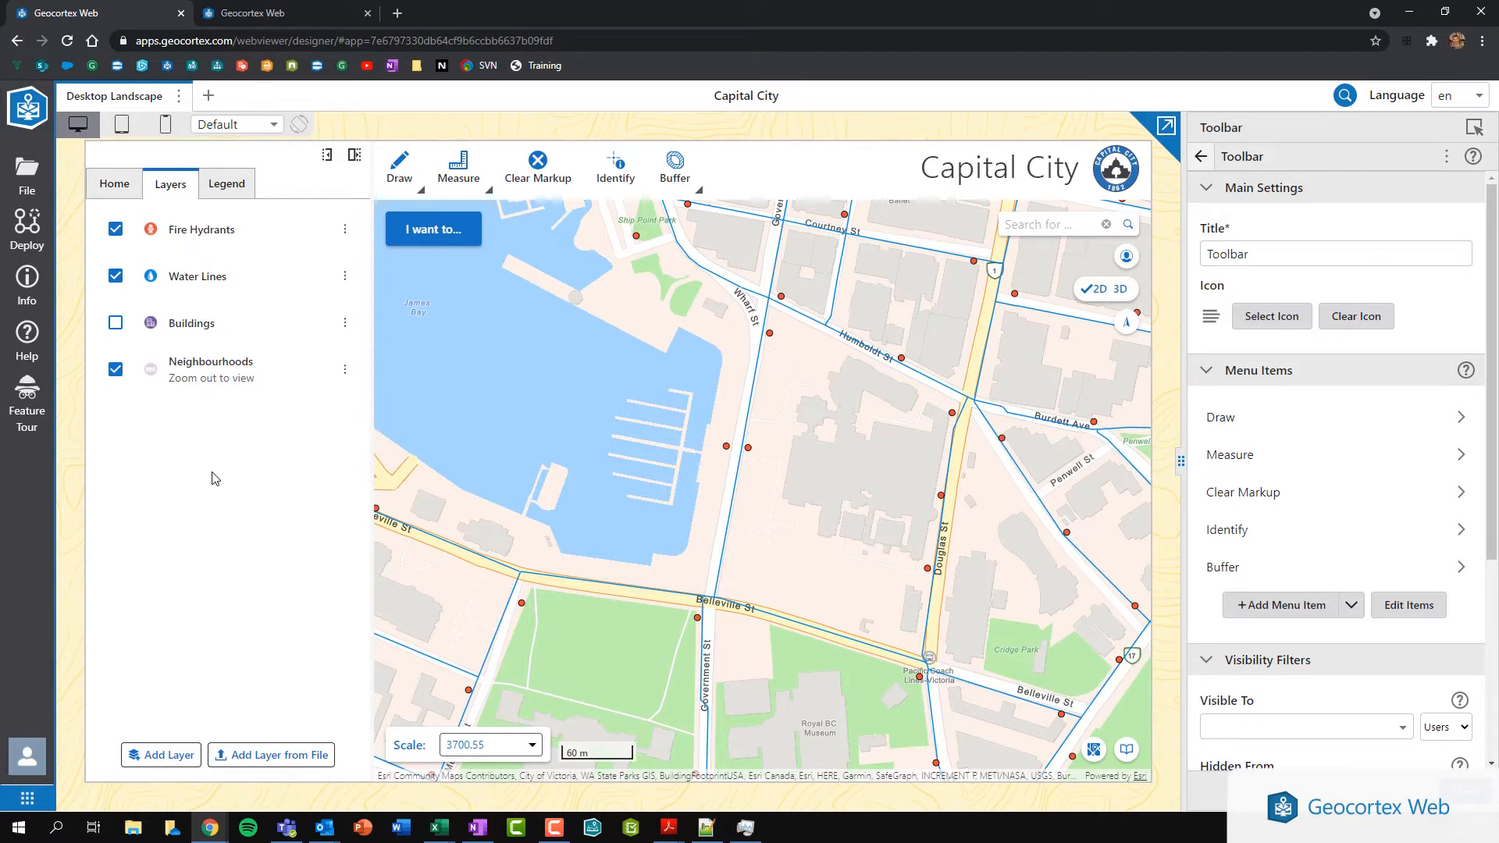
Search the available layers for "victoria bc" and add the Abundance of Grocery Stores In VIctoria BC layer to the map
left_click(163, 755)
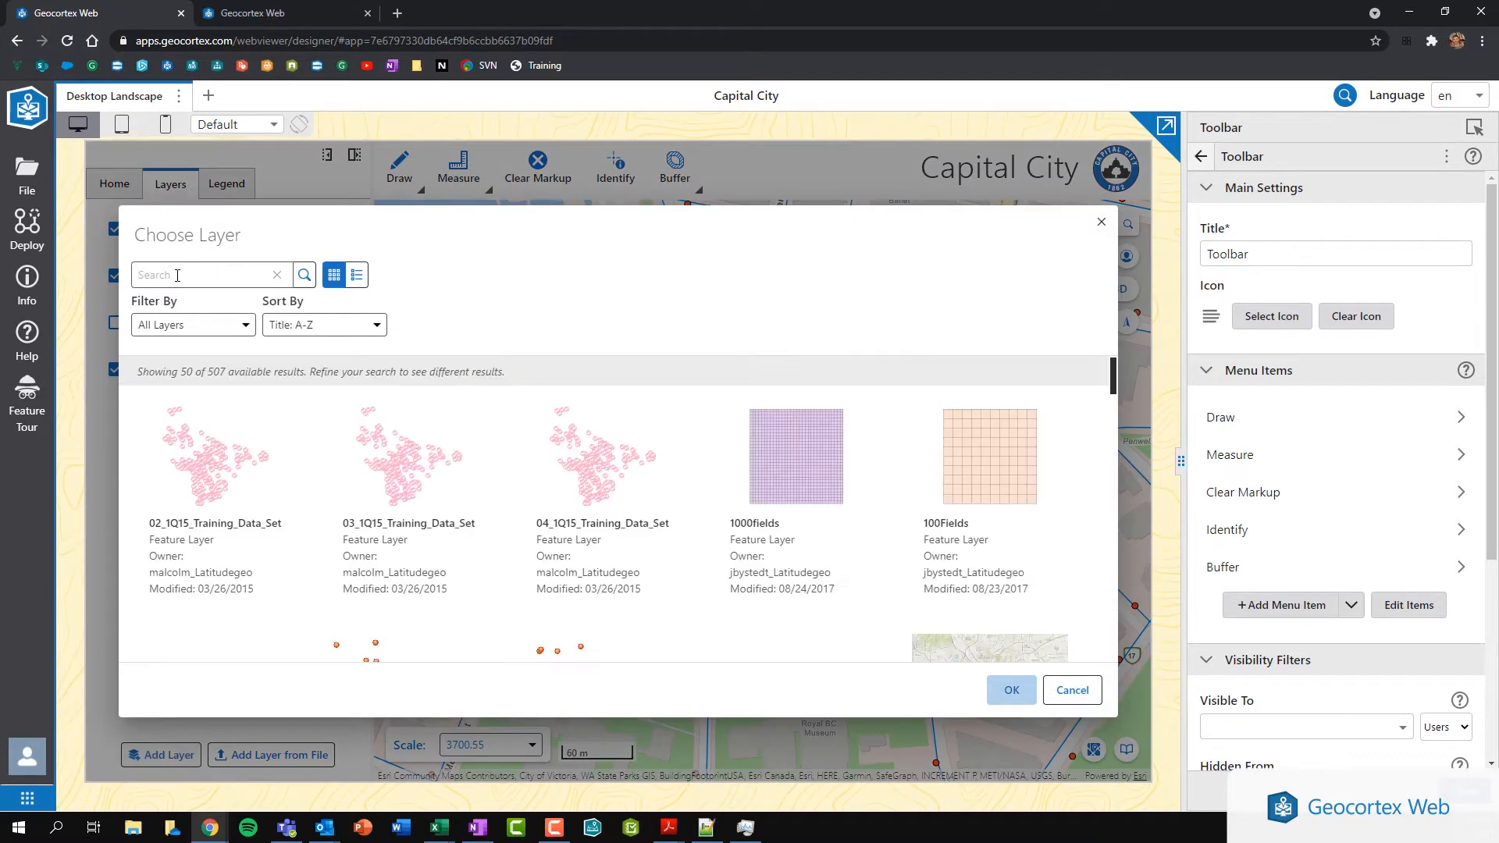
left_click(177, 275)
type("victoria bc")
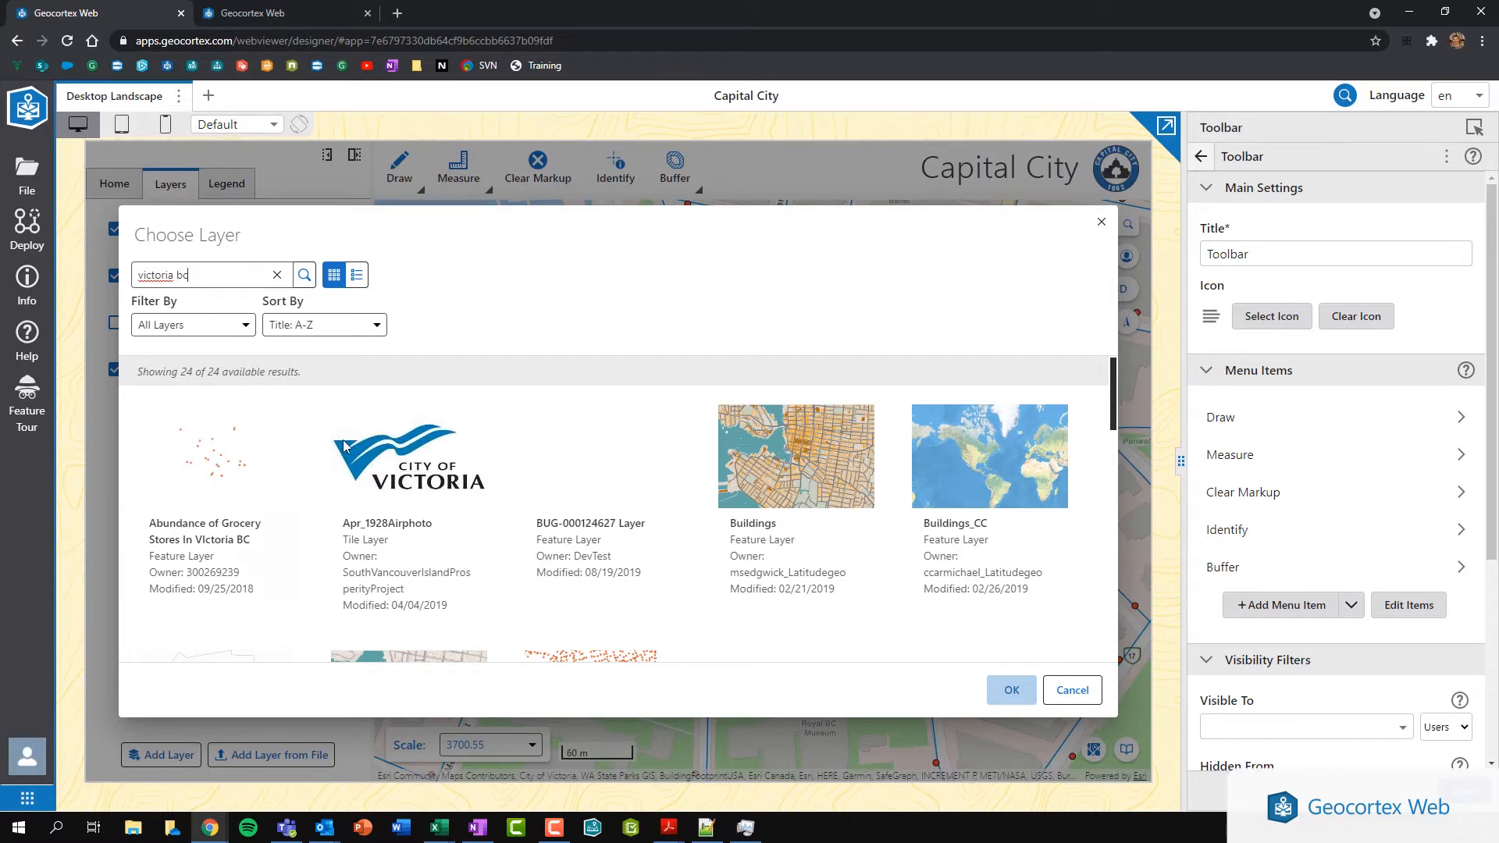
scroll(416, 465, "down", 2)
scroll(416, 465, "up", 1)
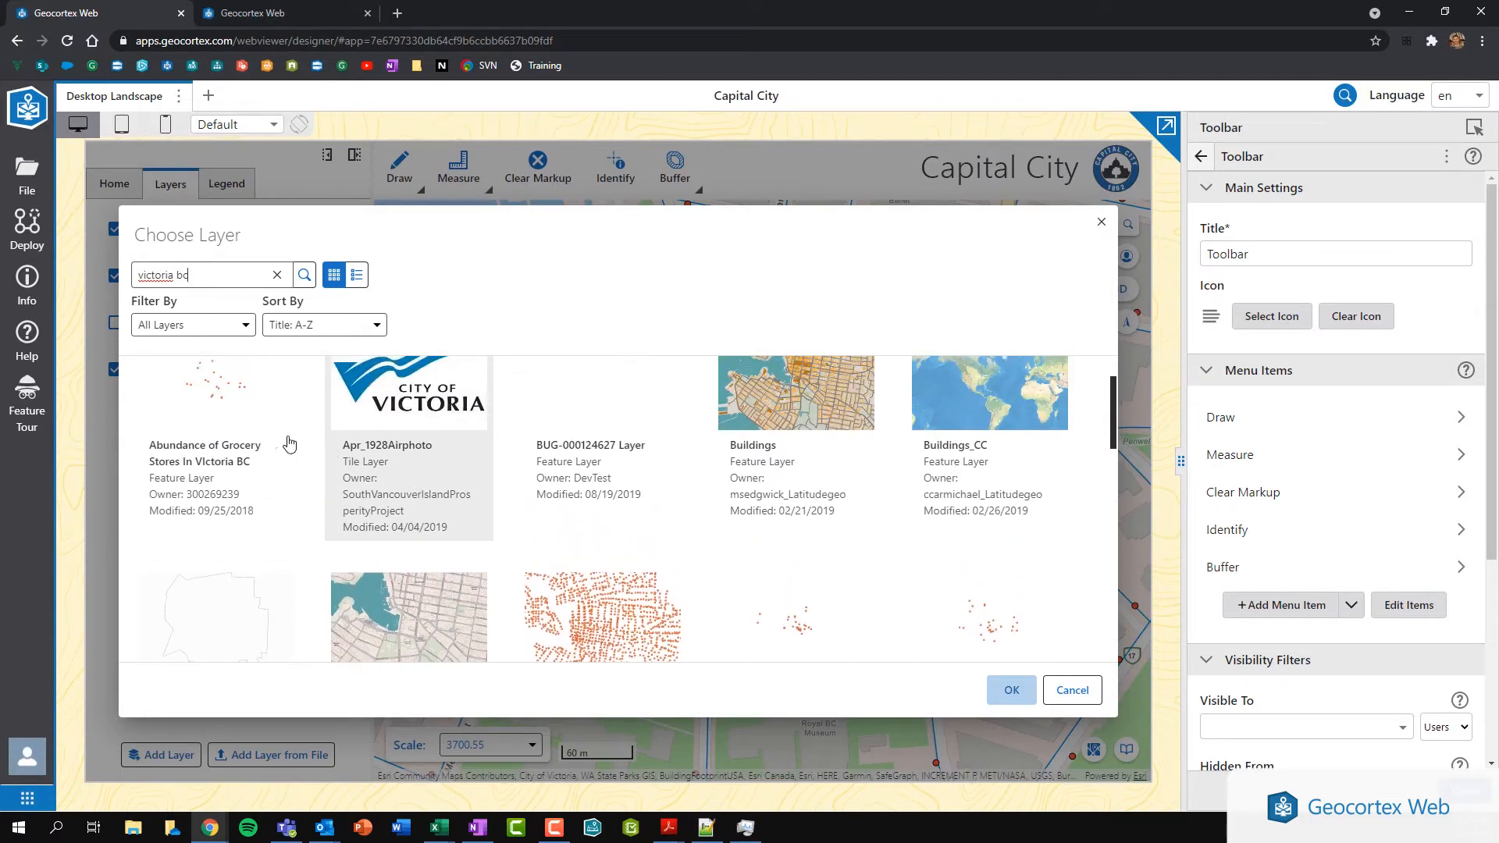
left_click(214, 427)
left_click(1010, 690)
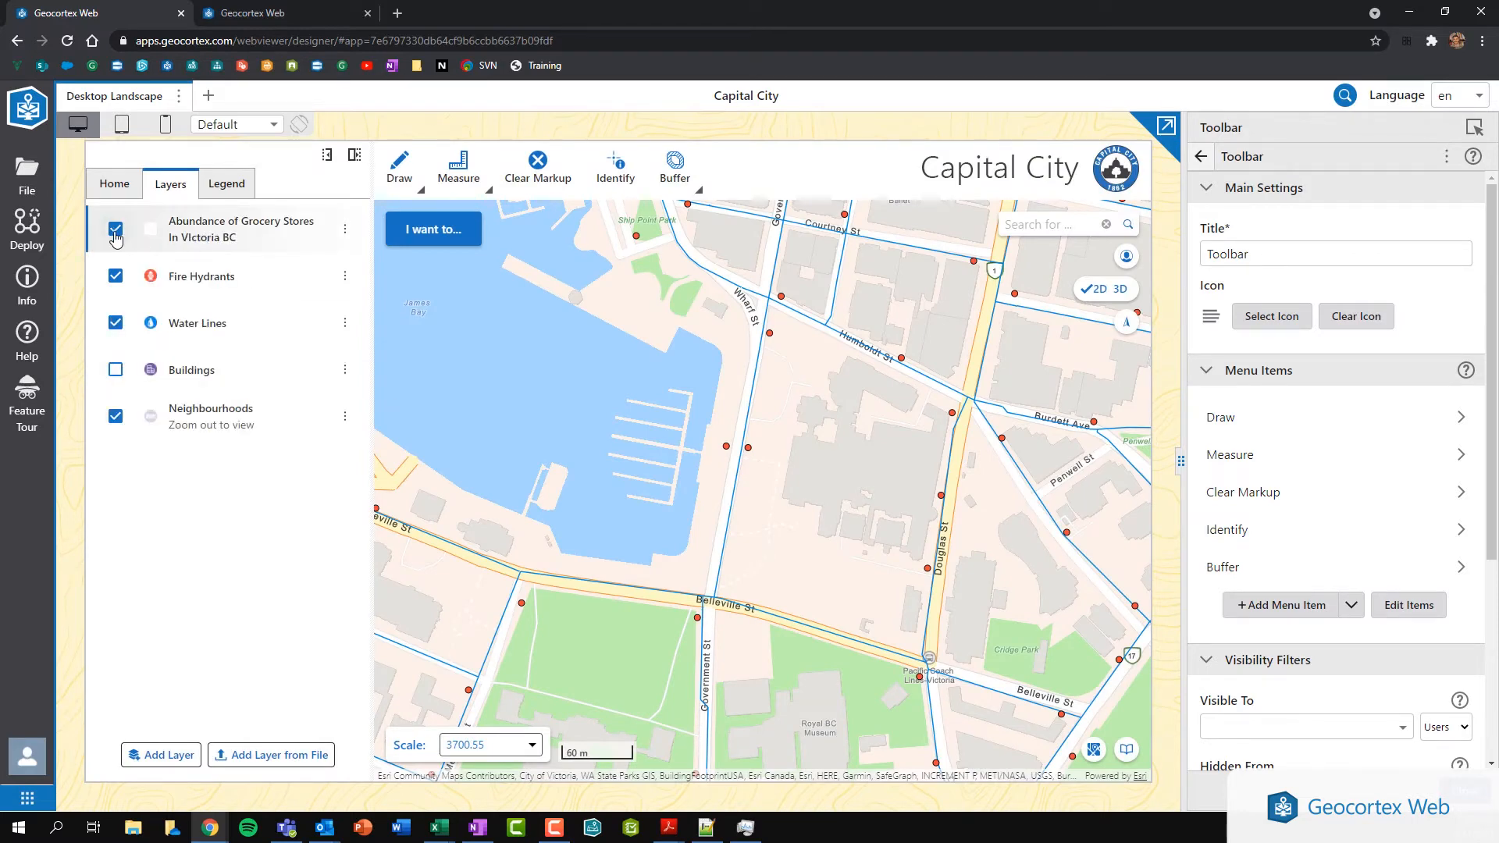
Identify the map features around the Michigan St and Menzies St intersection, just north of James Bay Playground
scroll(701, 438, "down", 2)
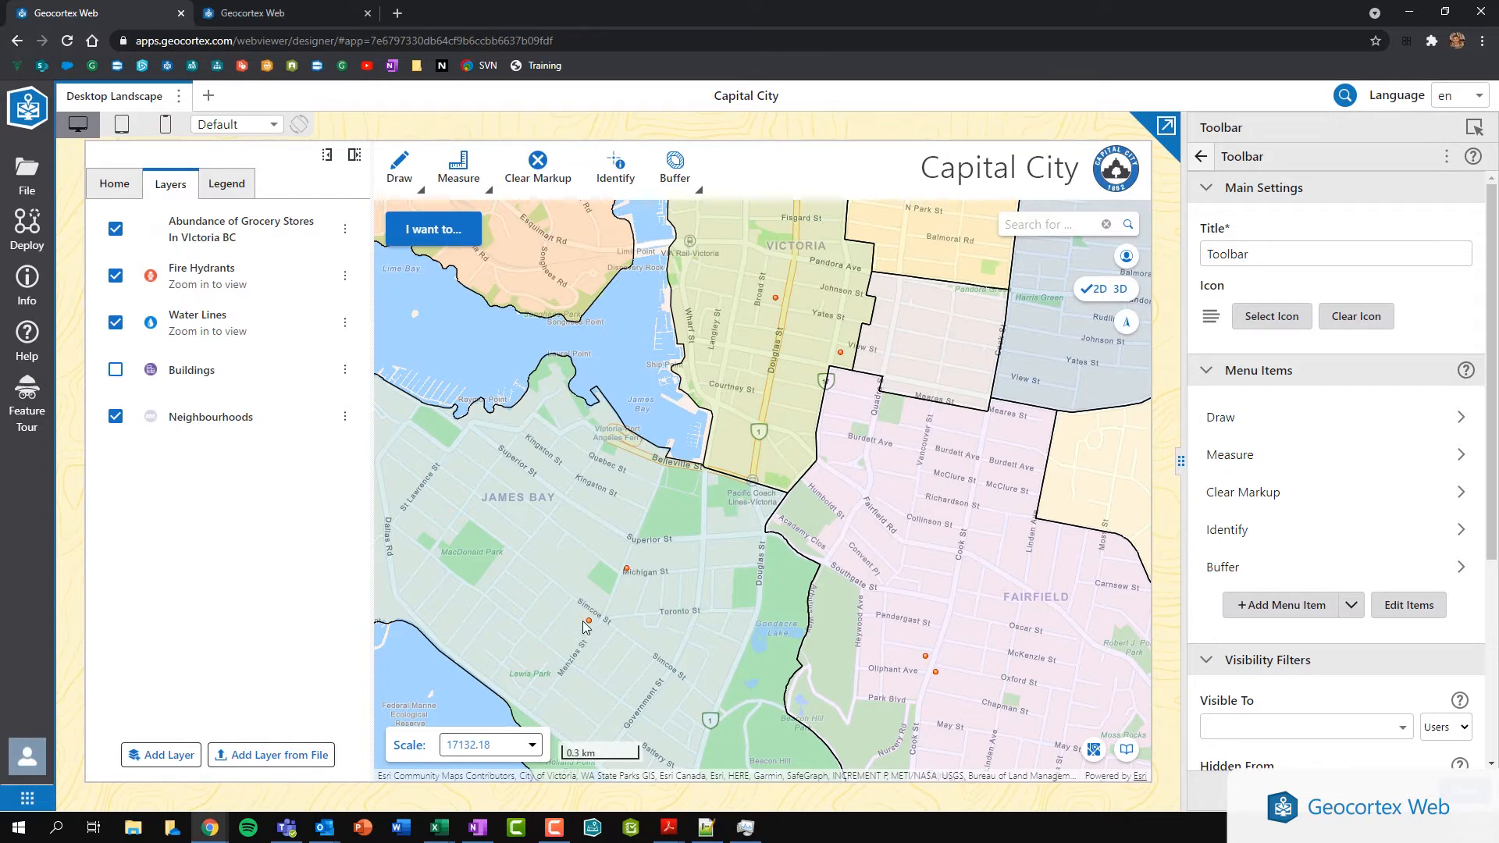
scroll(584, 622, "up", 2)
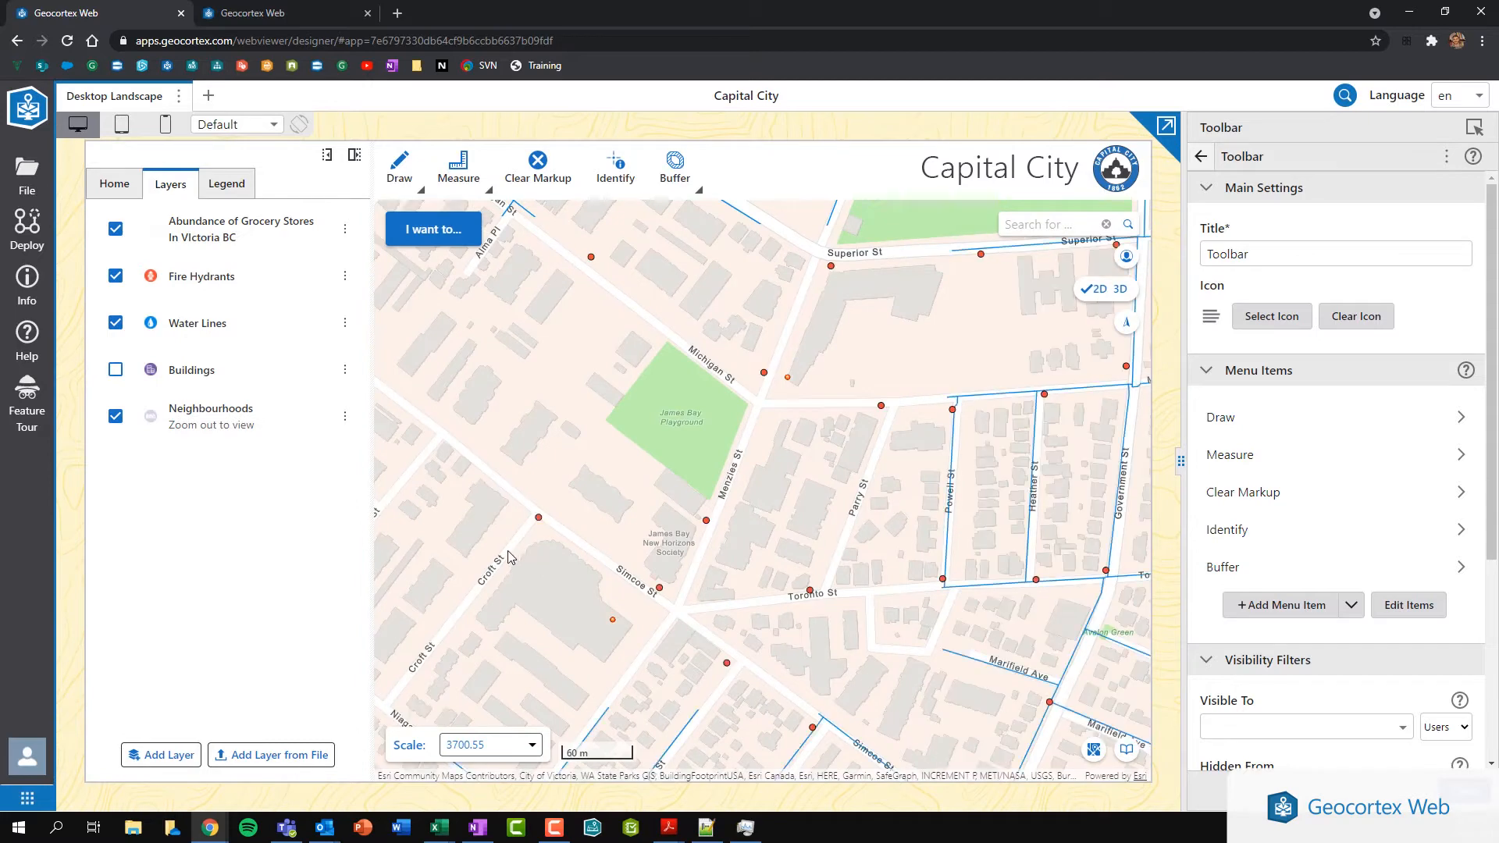
left_click_drag(494, 578, 634, 635)
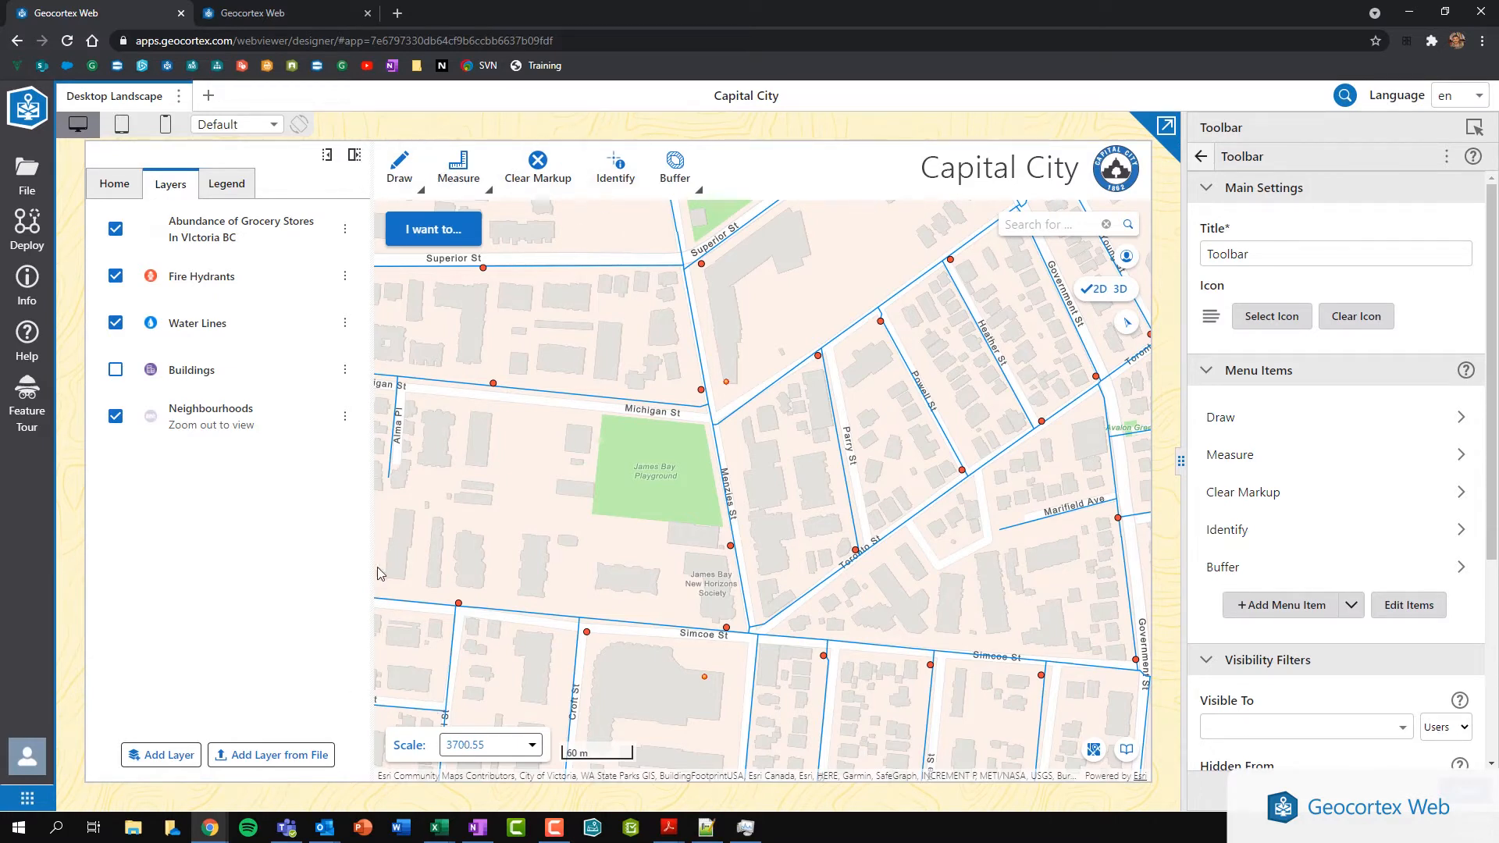
left_click(611, 170)
left_click(510, 378)
left_click_drag(654, 424, 809, 446)
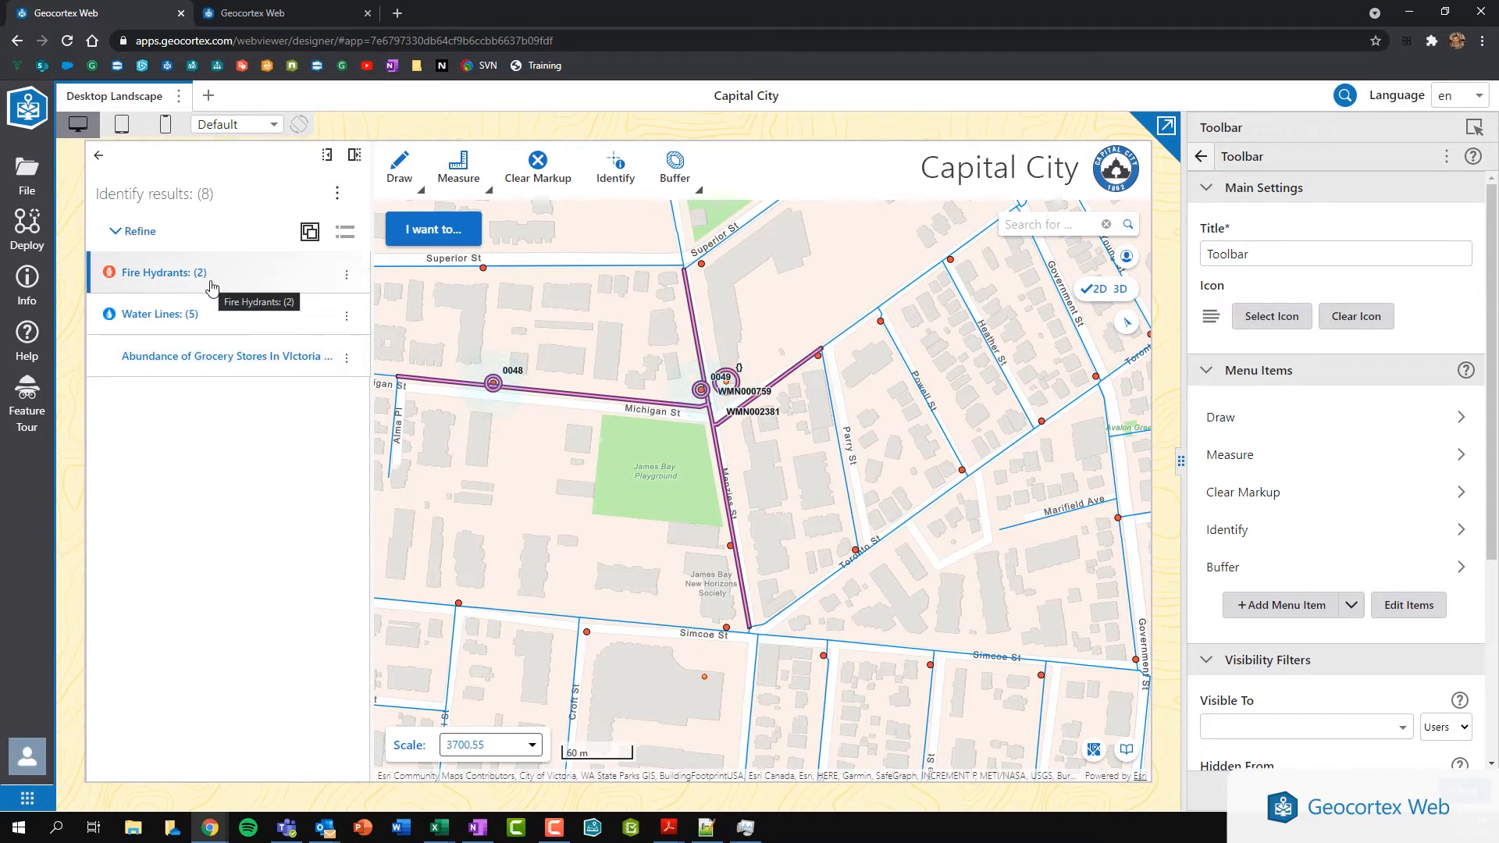
Export the identified Water Lines results to a shapefile and return to the layer list
left_click(347, 318)
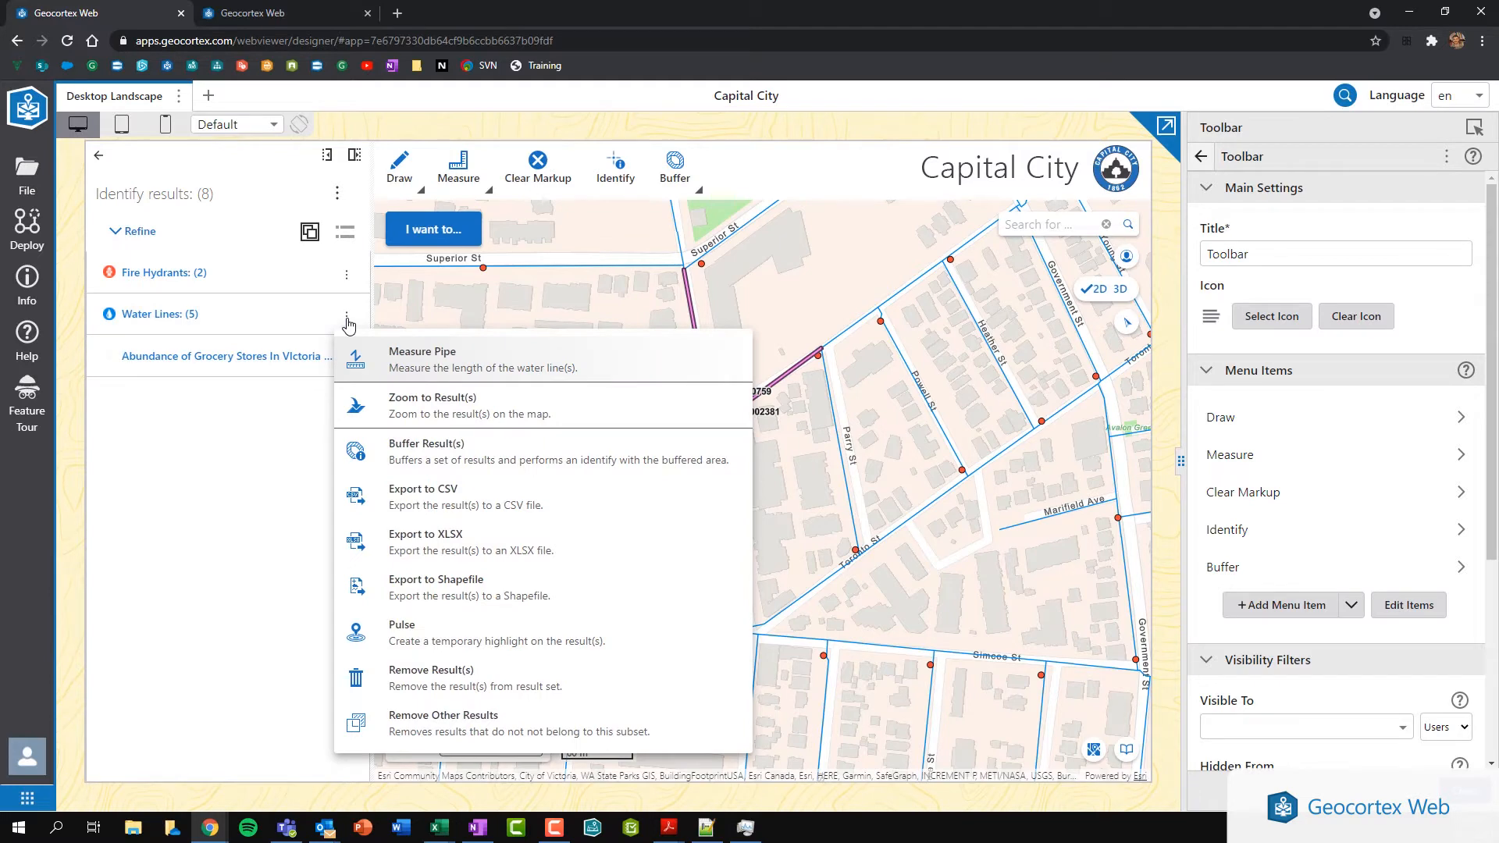
left_click(434, 587)
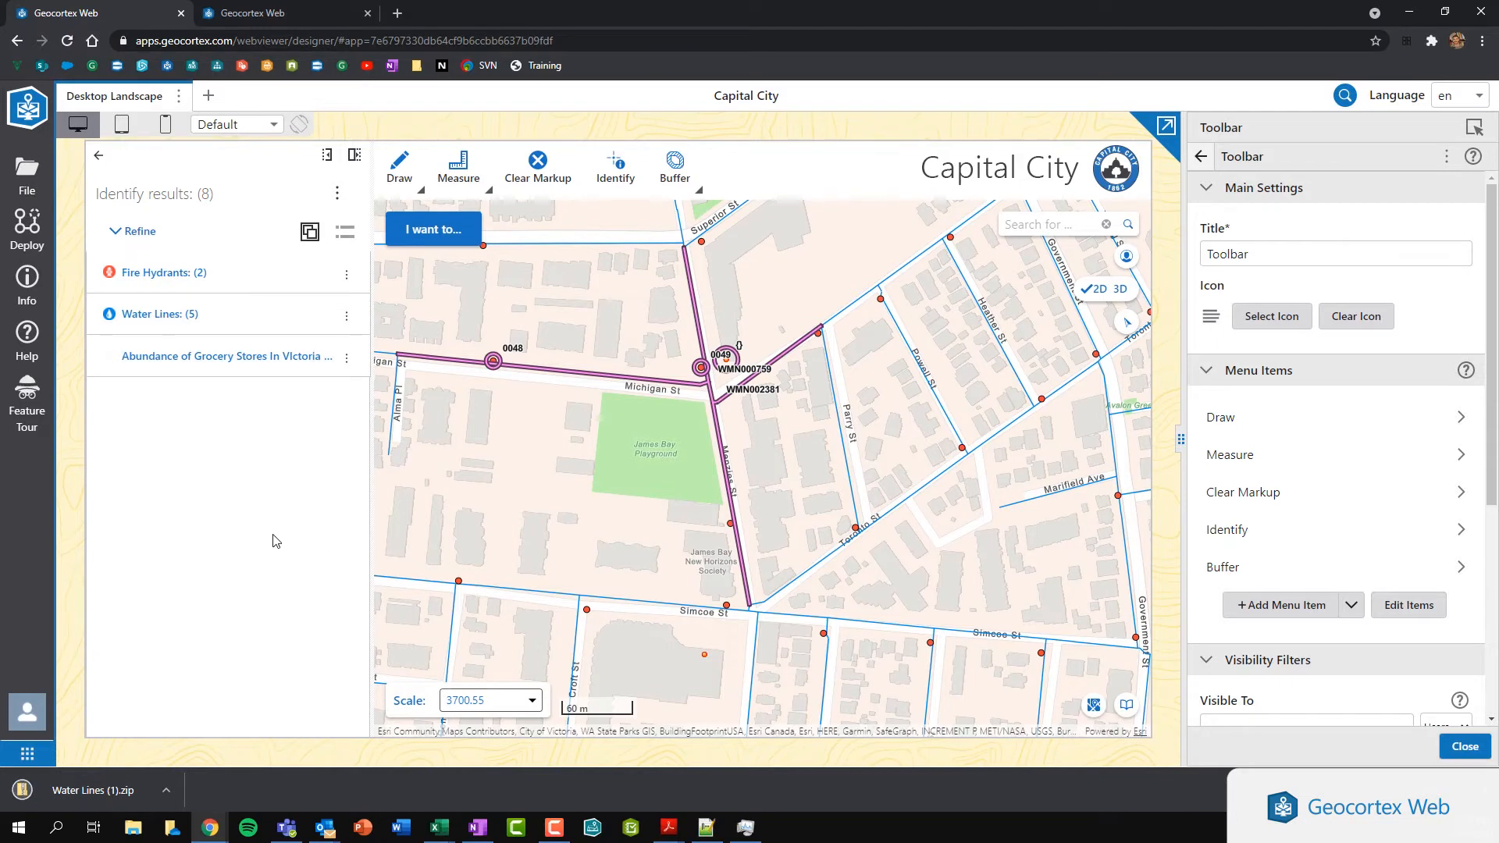
left_click(95, 157)
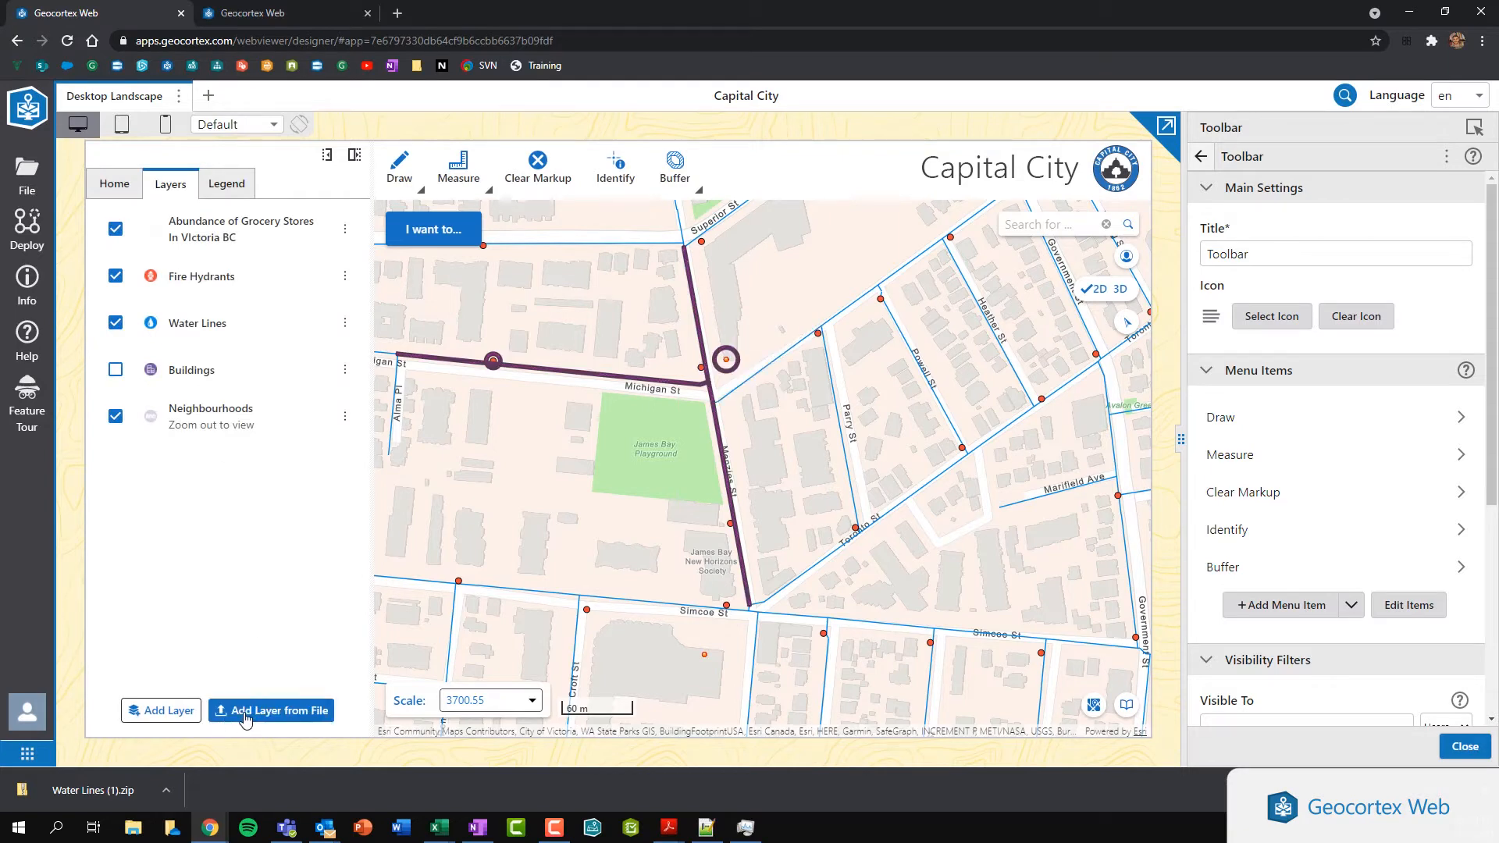
Add a layer from the shapefile Water Lines (1).zip and check it on the map by switching its visibility off and on
left_click(246, 717)
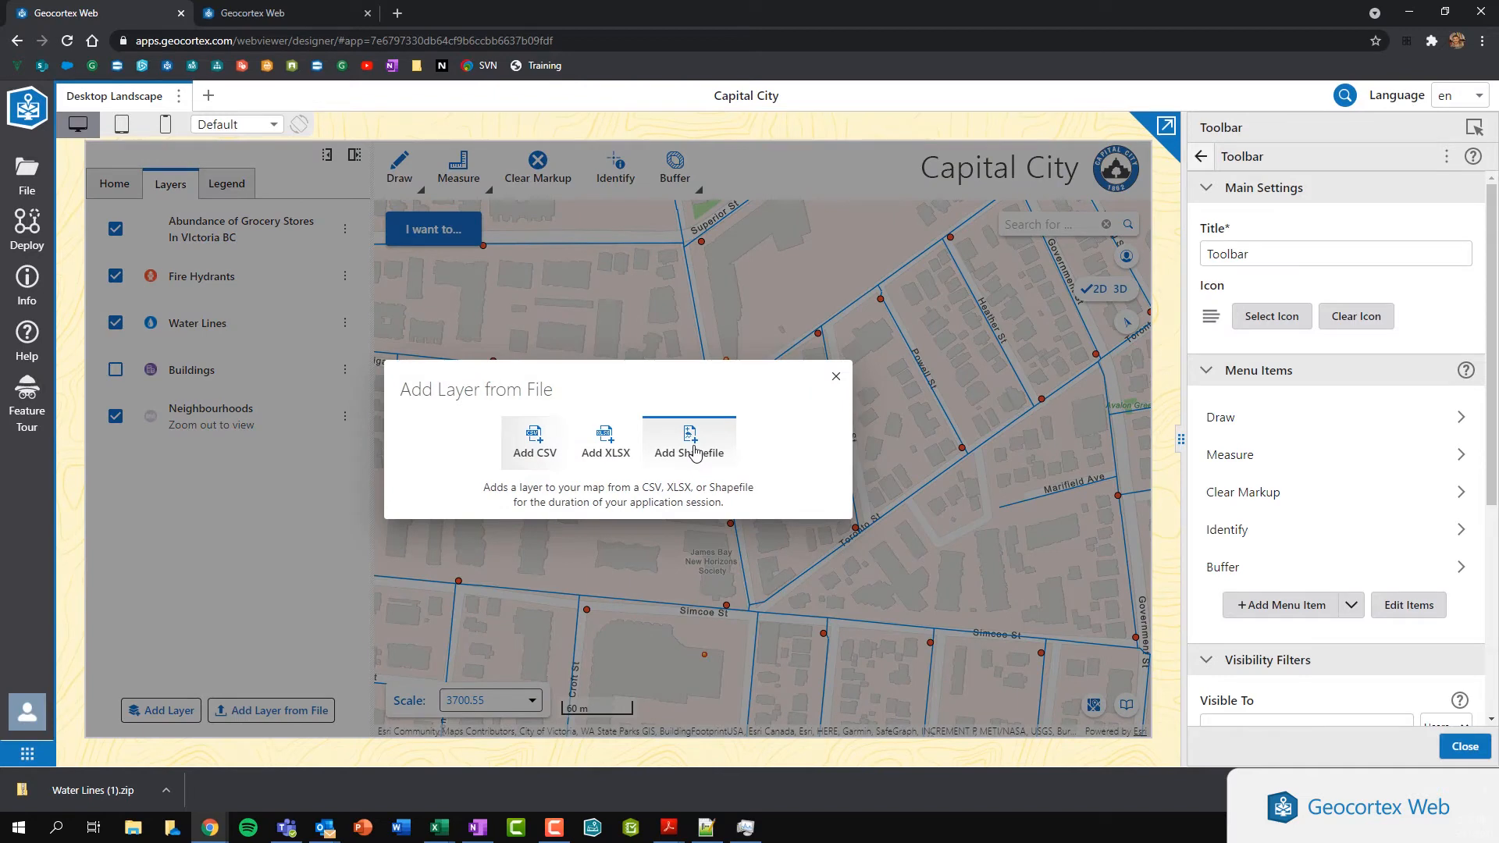
left_click(728, 458)
left_click(757, 455)
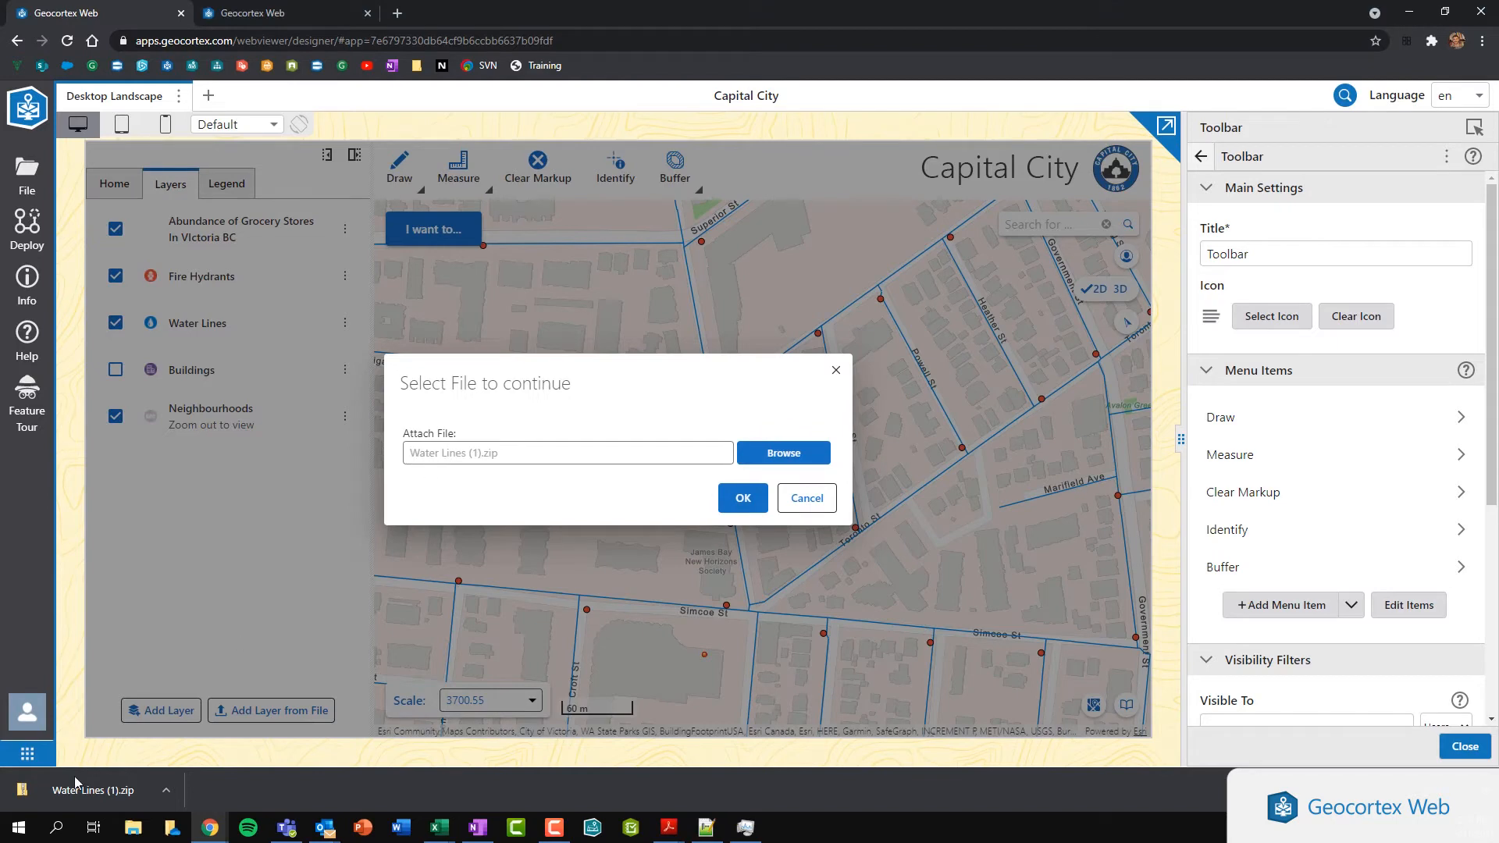
left_click(744, 507)
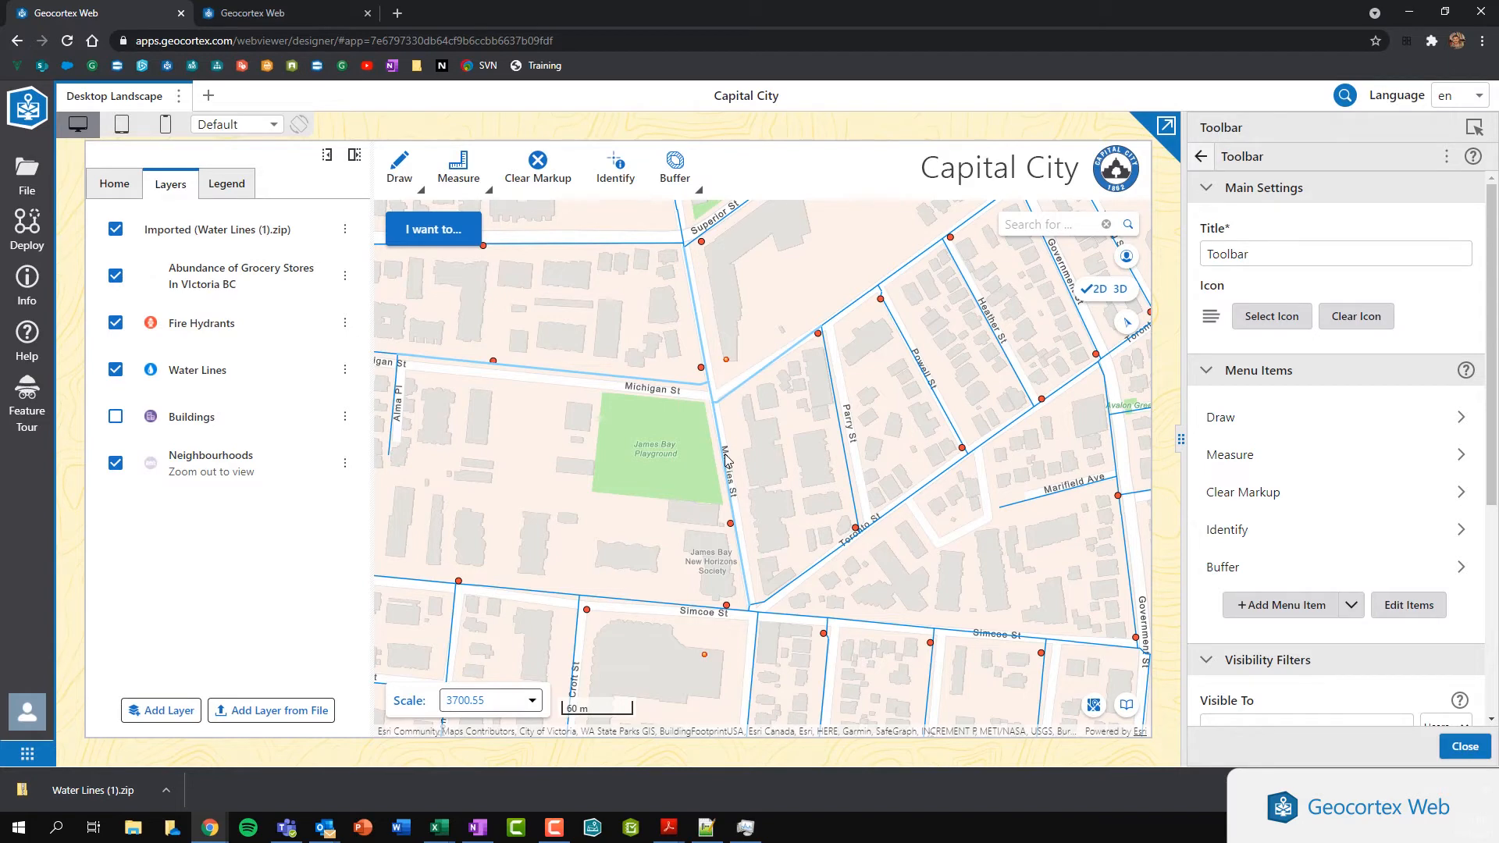
left_click(115, 230)
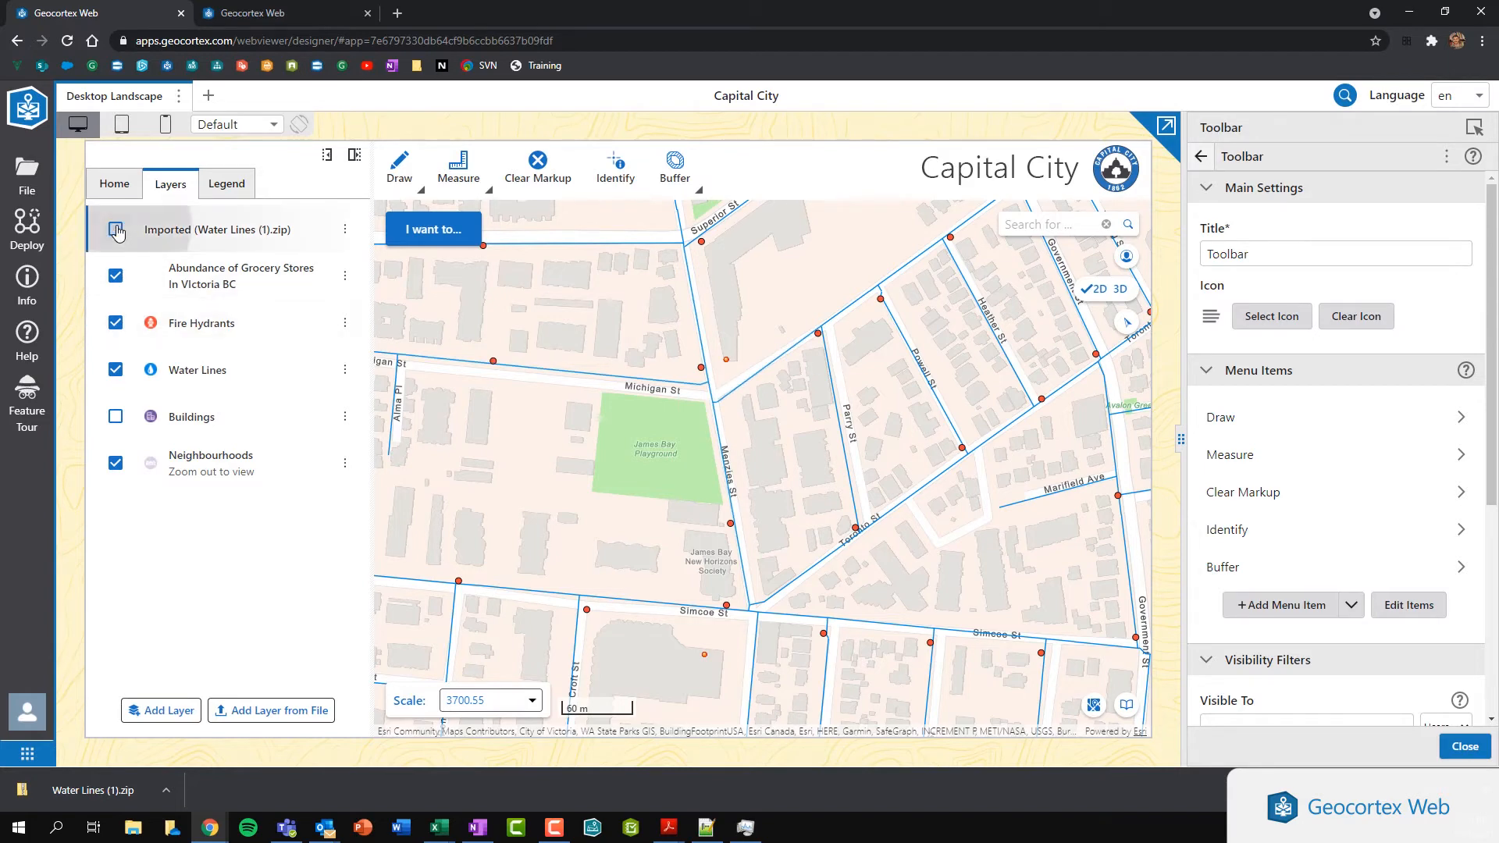
left_click(117, 243)
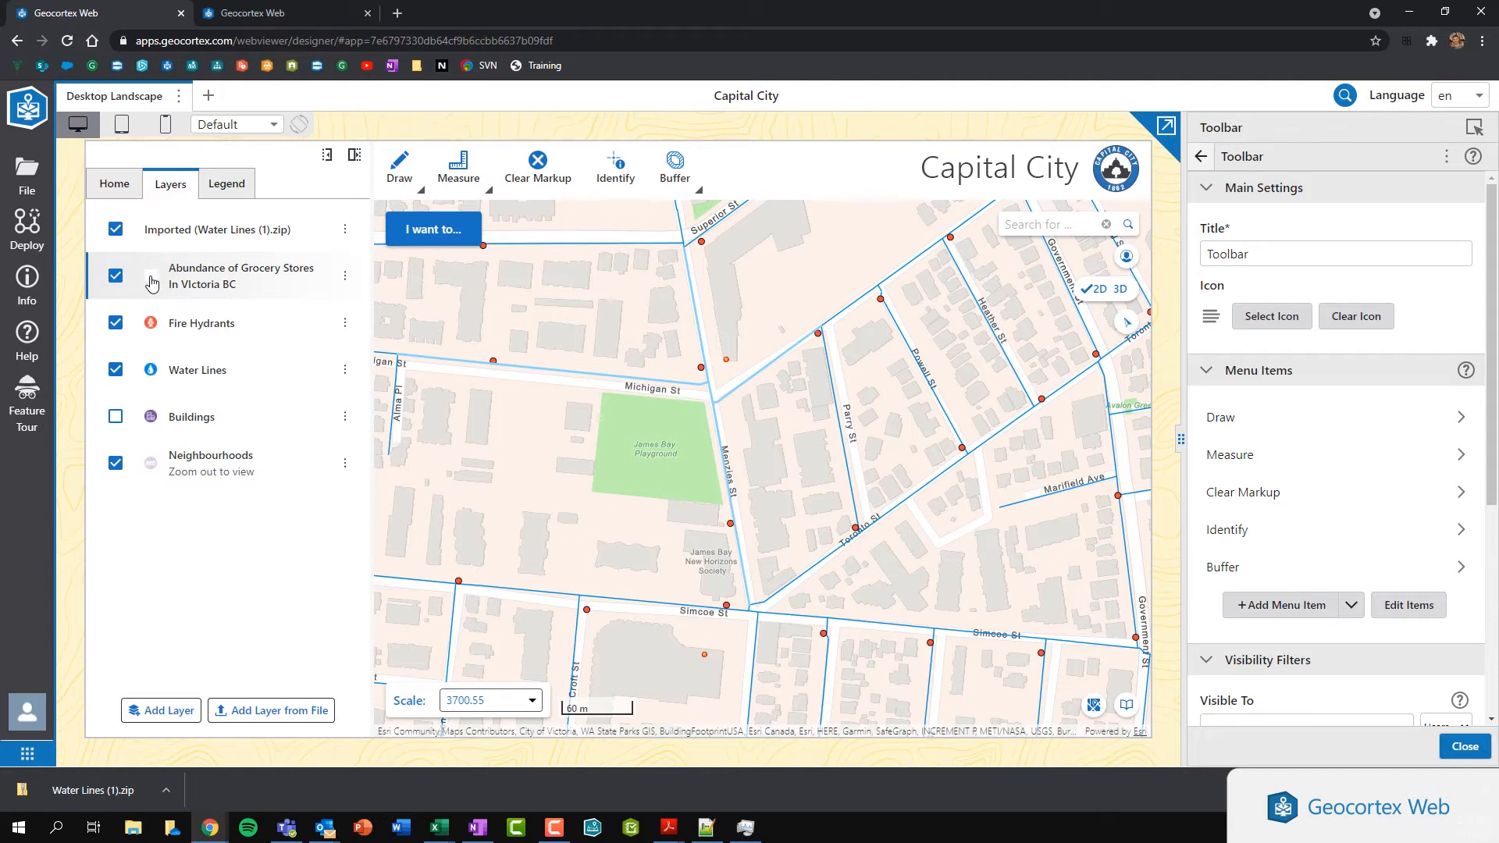
Draw a four-sided polygon covering James Bay Playground, following the park's corners
left_click(420, 180)
left_click(554, 166)
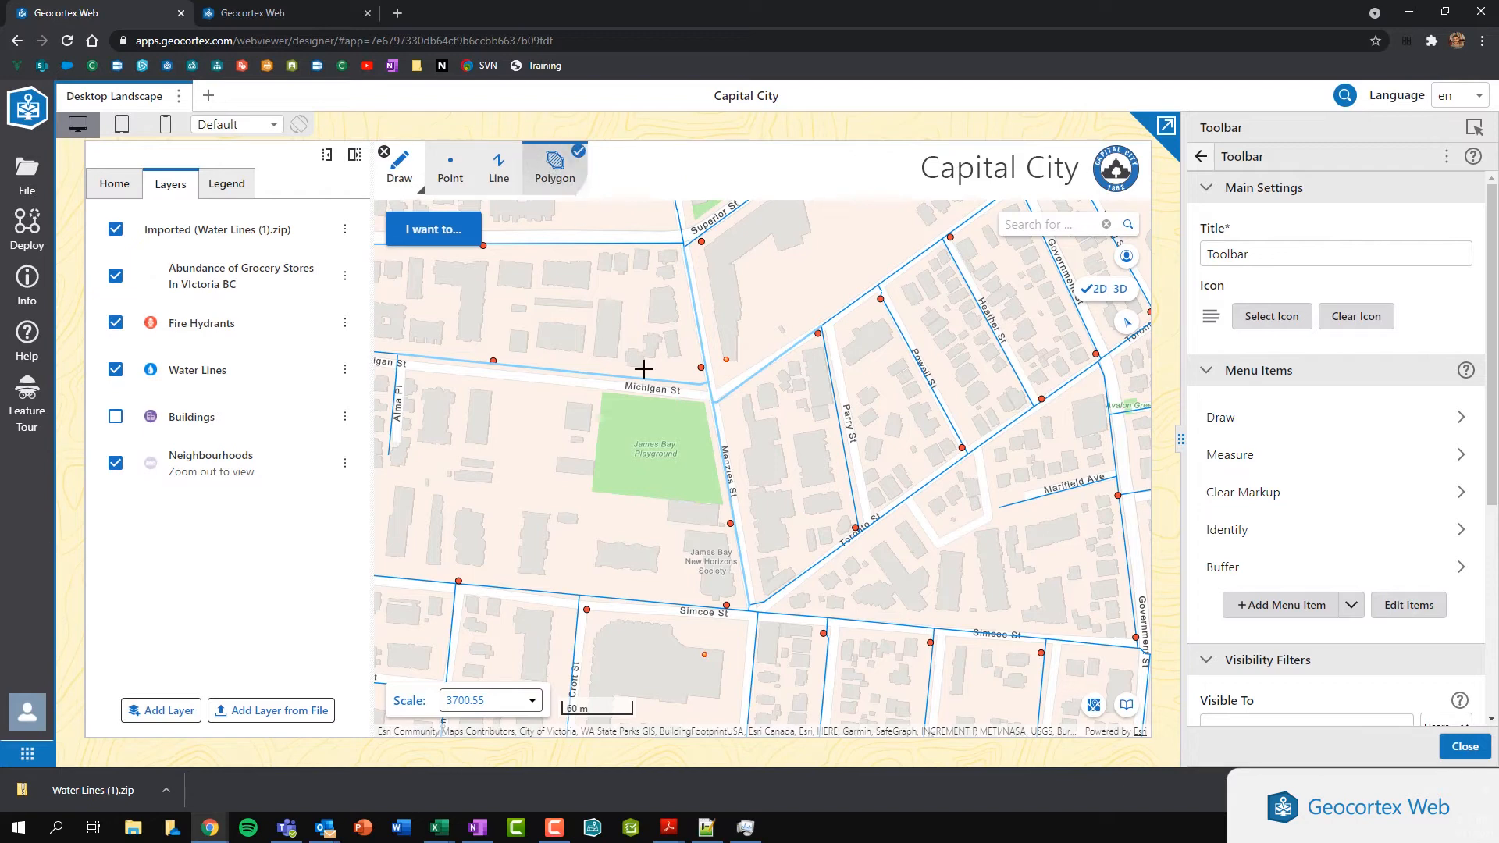
left_click(600, 392)
left_click(592, 493)
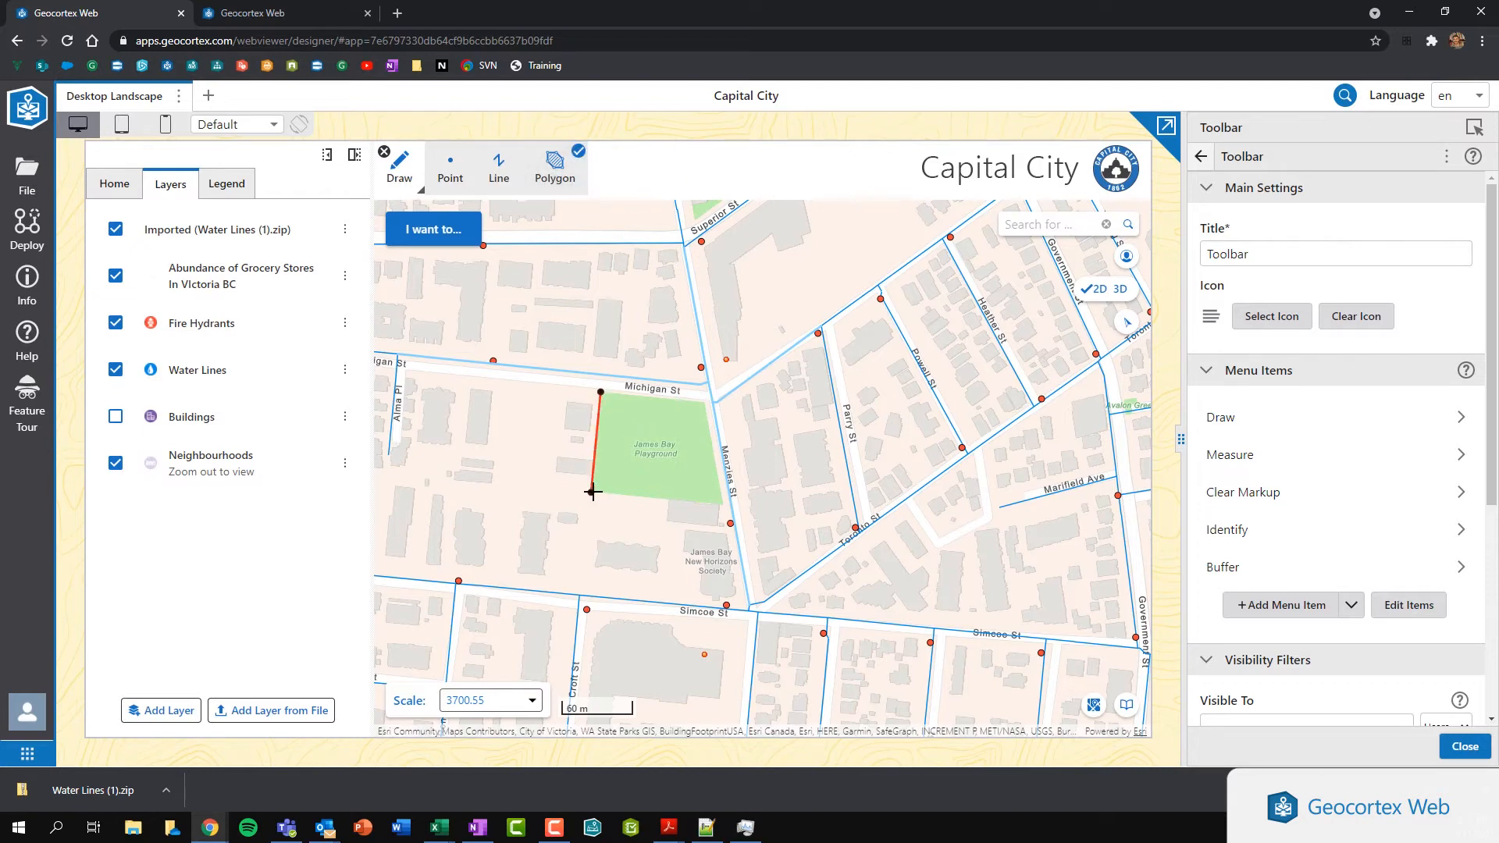
left_click(720, 508)
double_click(702, 400)
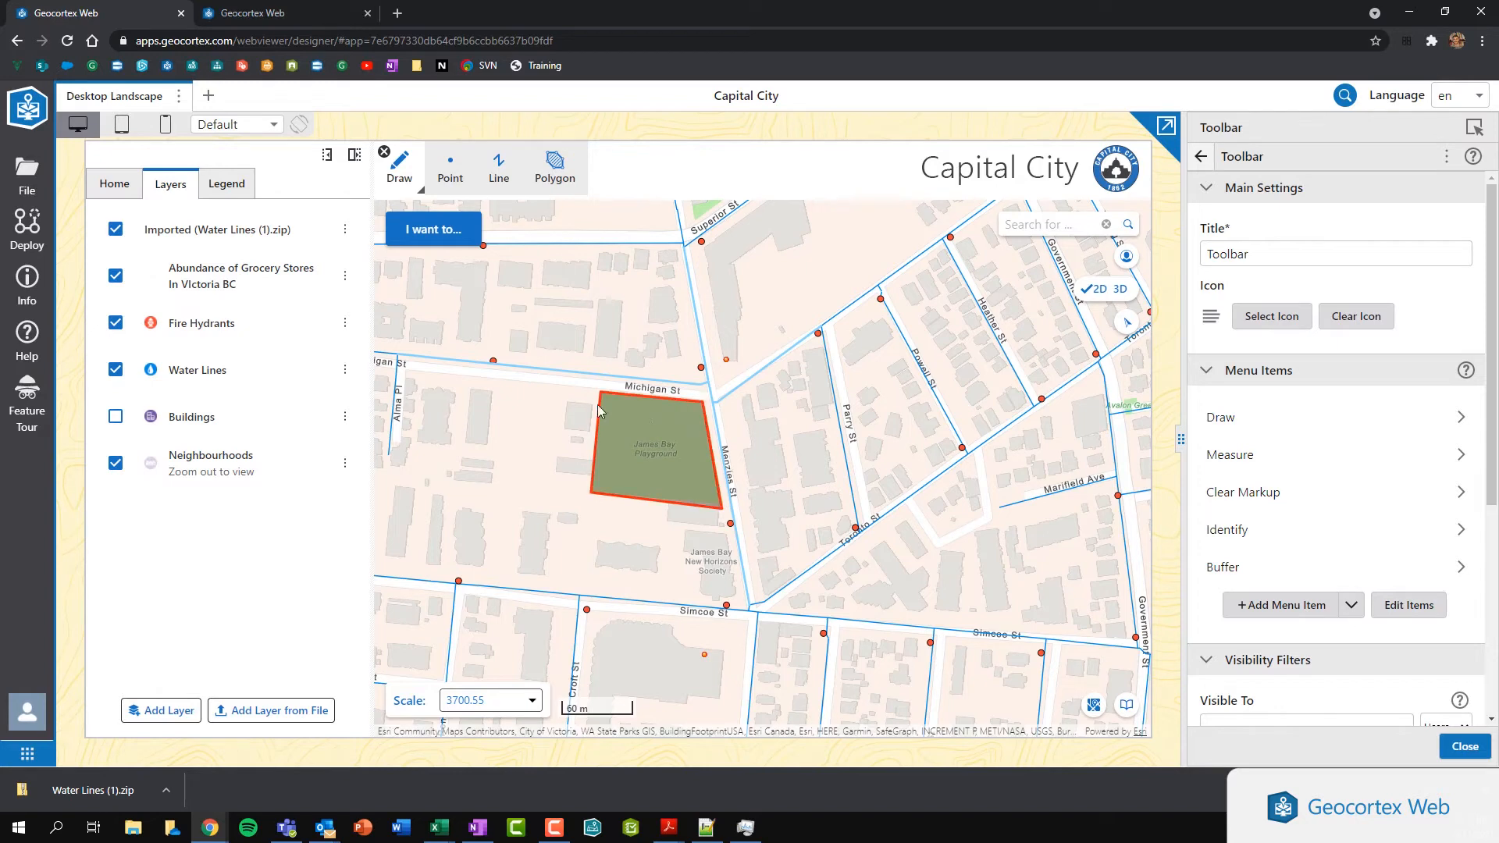
left_click(402, 164)
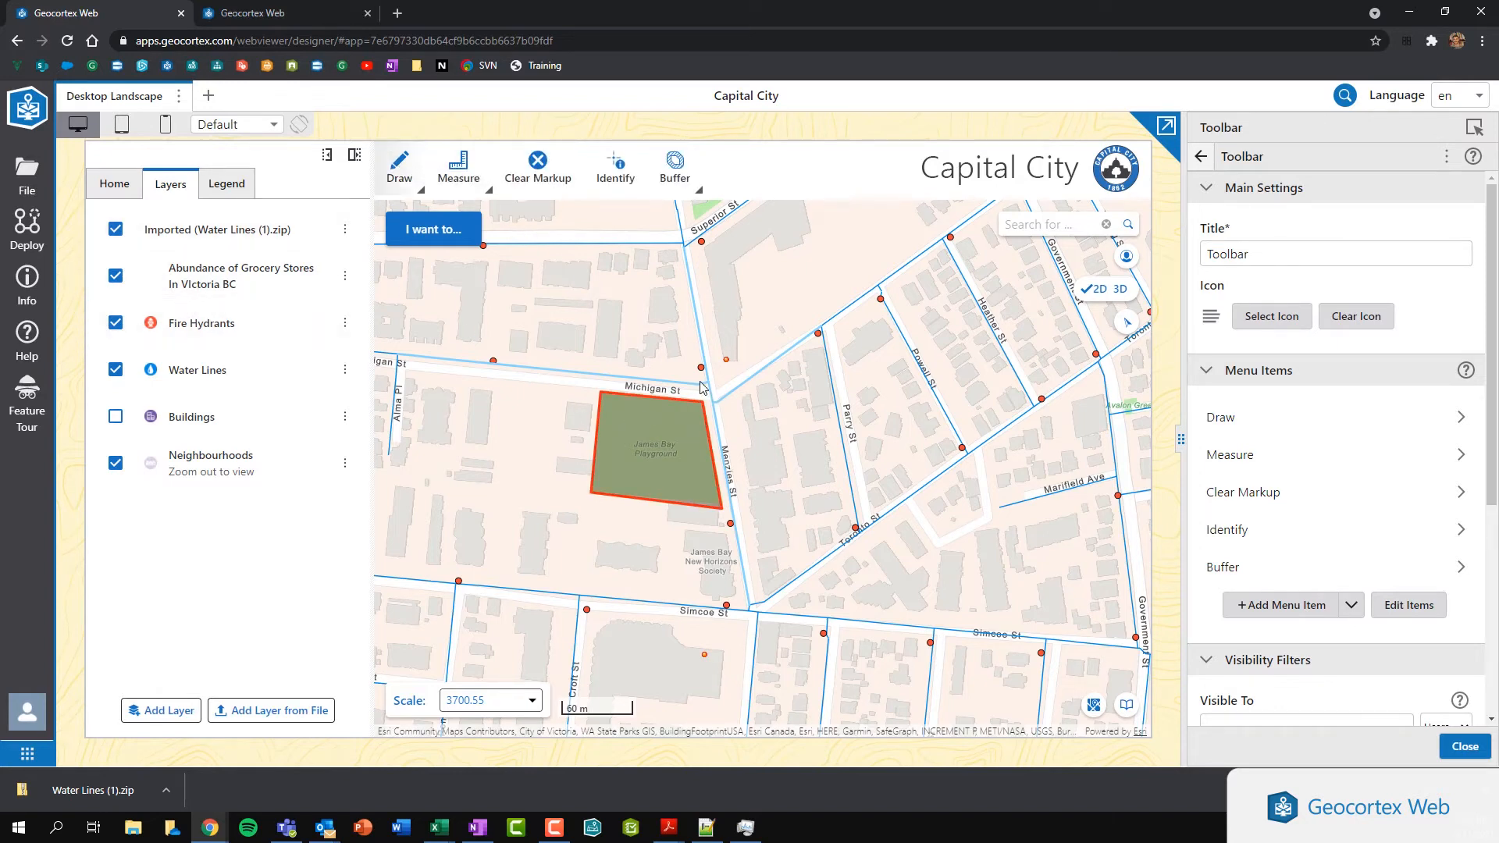
Measure the length of the water line along Heather St using Measure Pipe
left_click(999, 344)
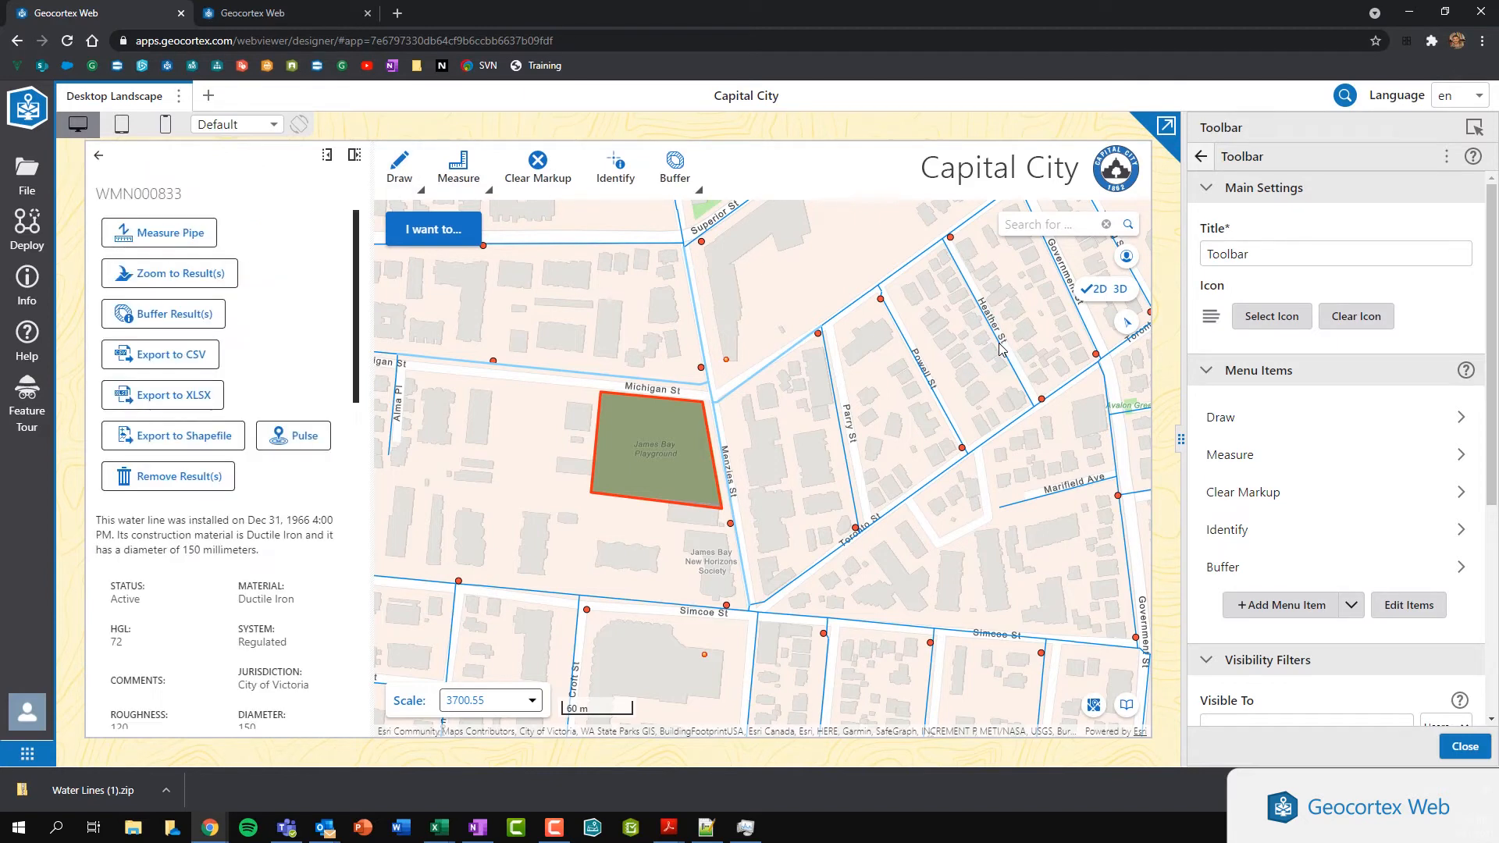
left_click(154, 240)
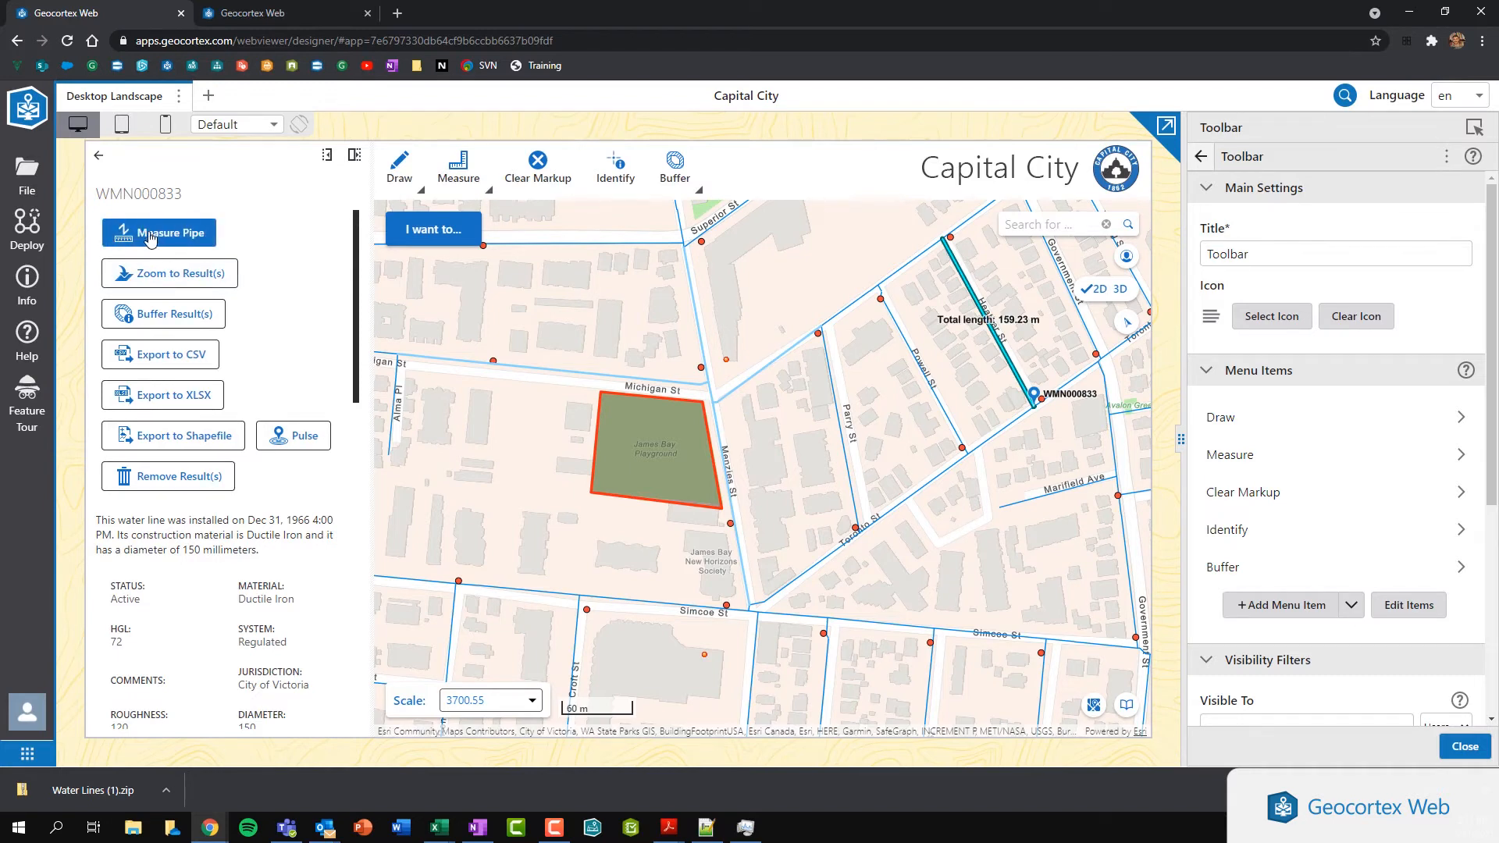
left_click(96, 156)
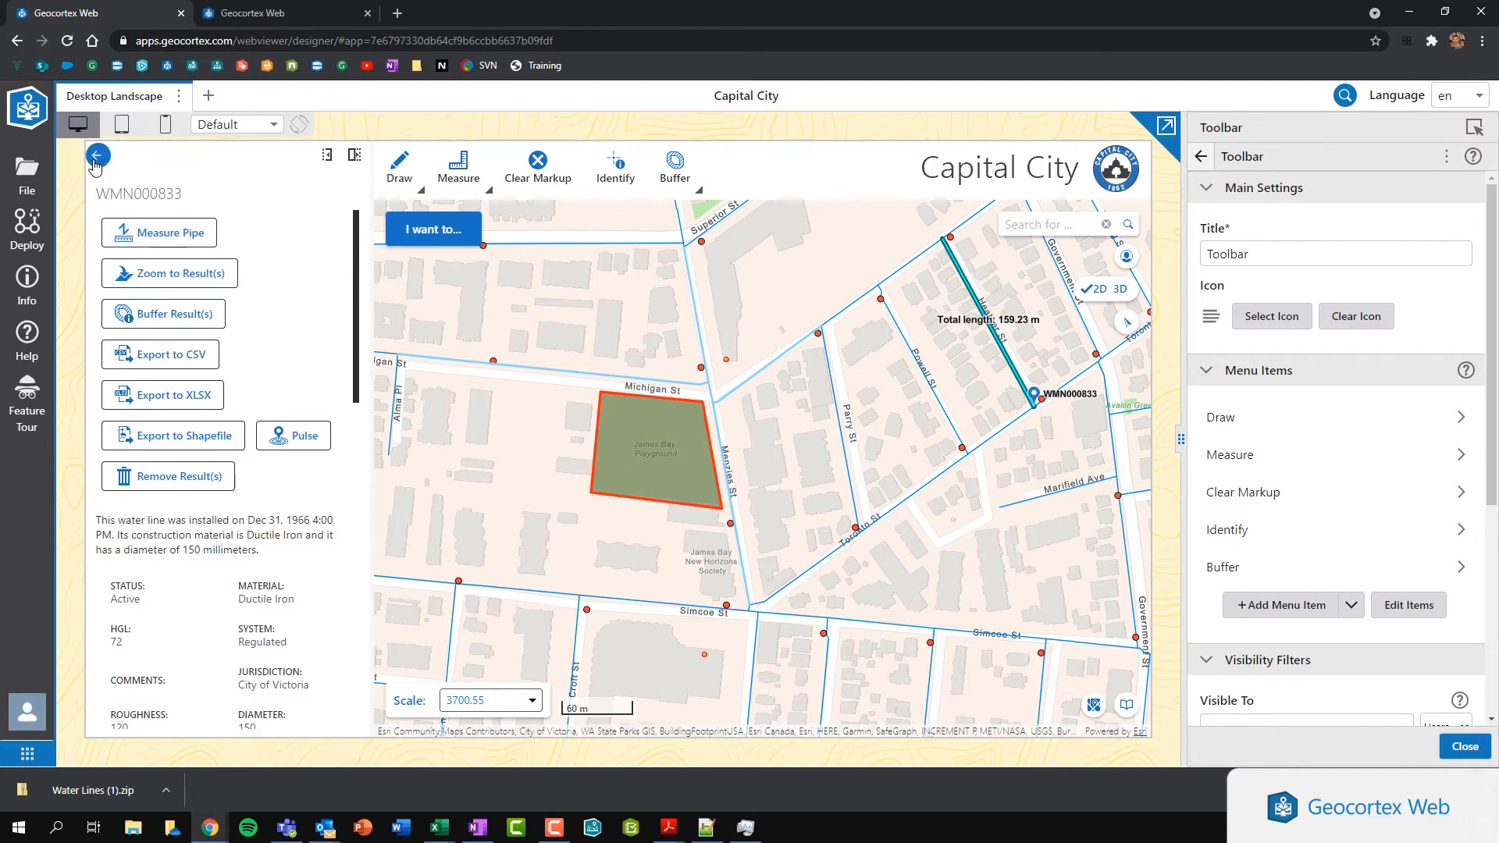
Measure the area of a small four-sided plot just south of Marifield Ave
left_click(457, 174)
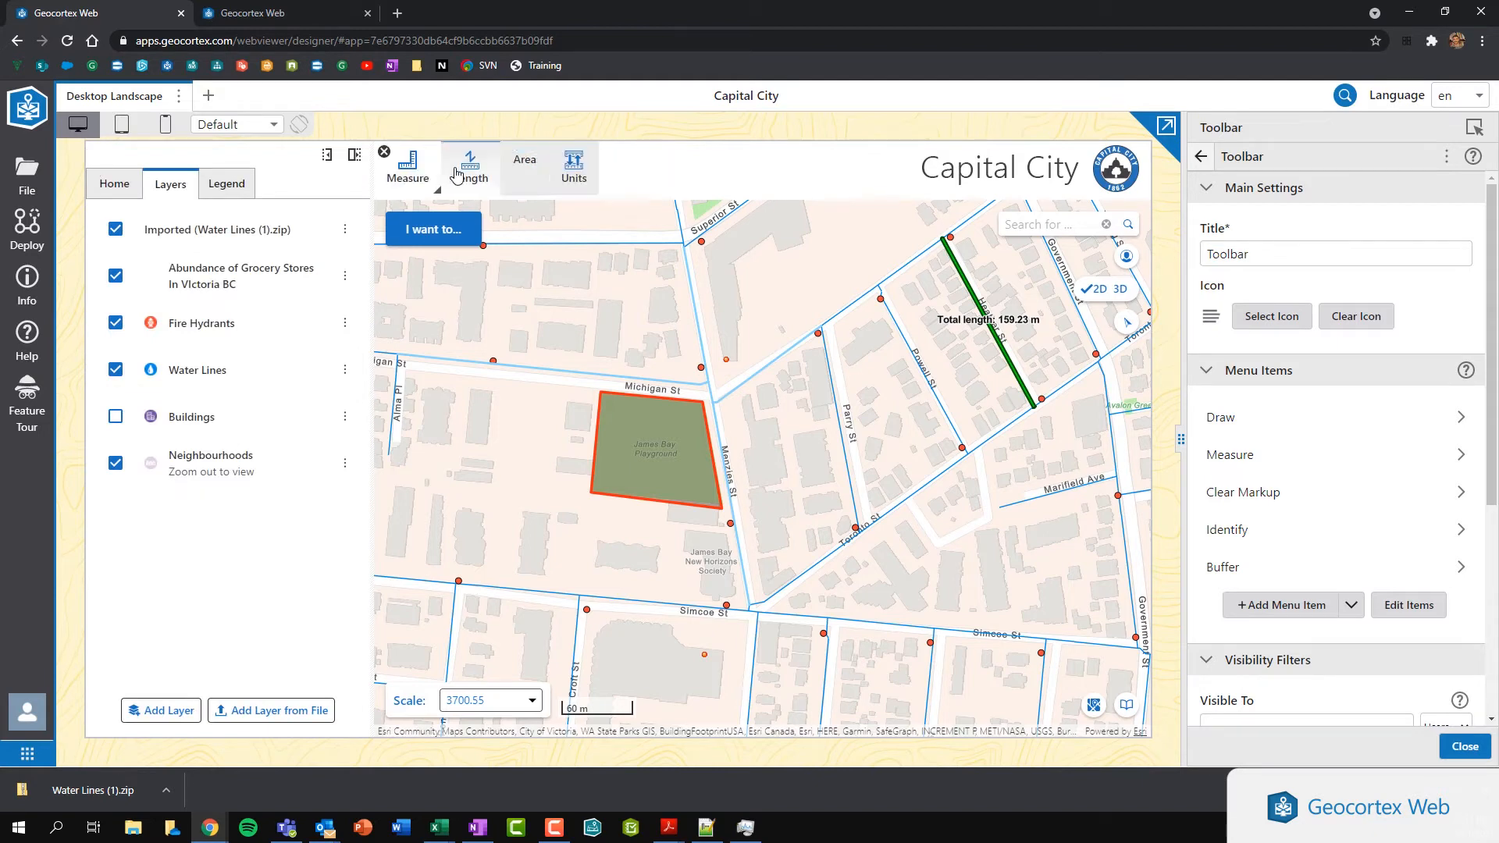
left_click(524, 168)
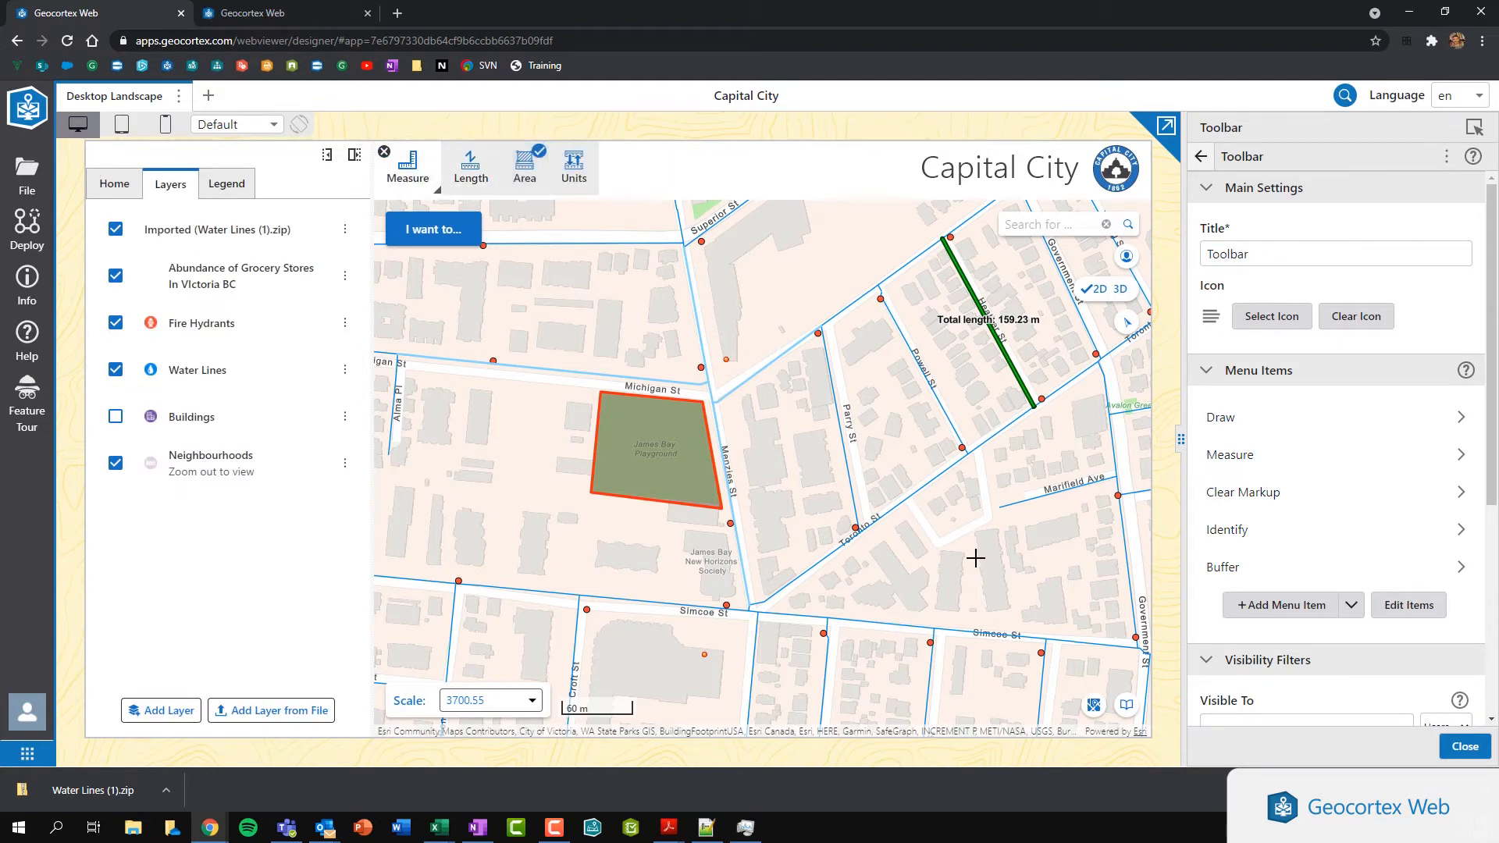
left_click(1026, 529)
left_click(1029, 553)
left_click(1079, 538)
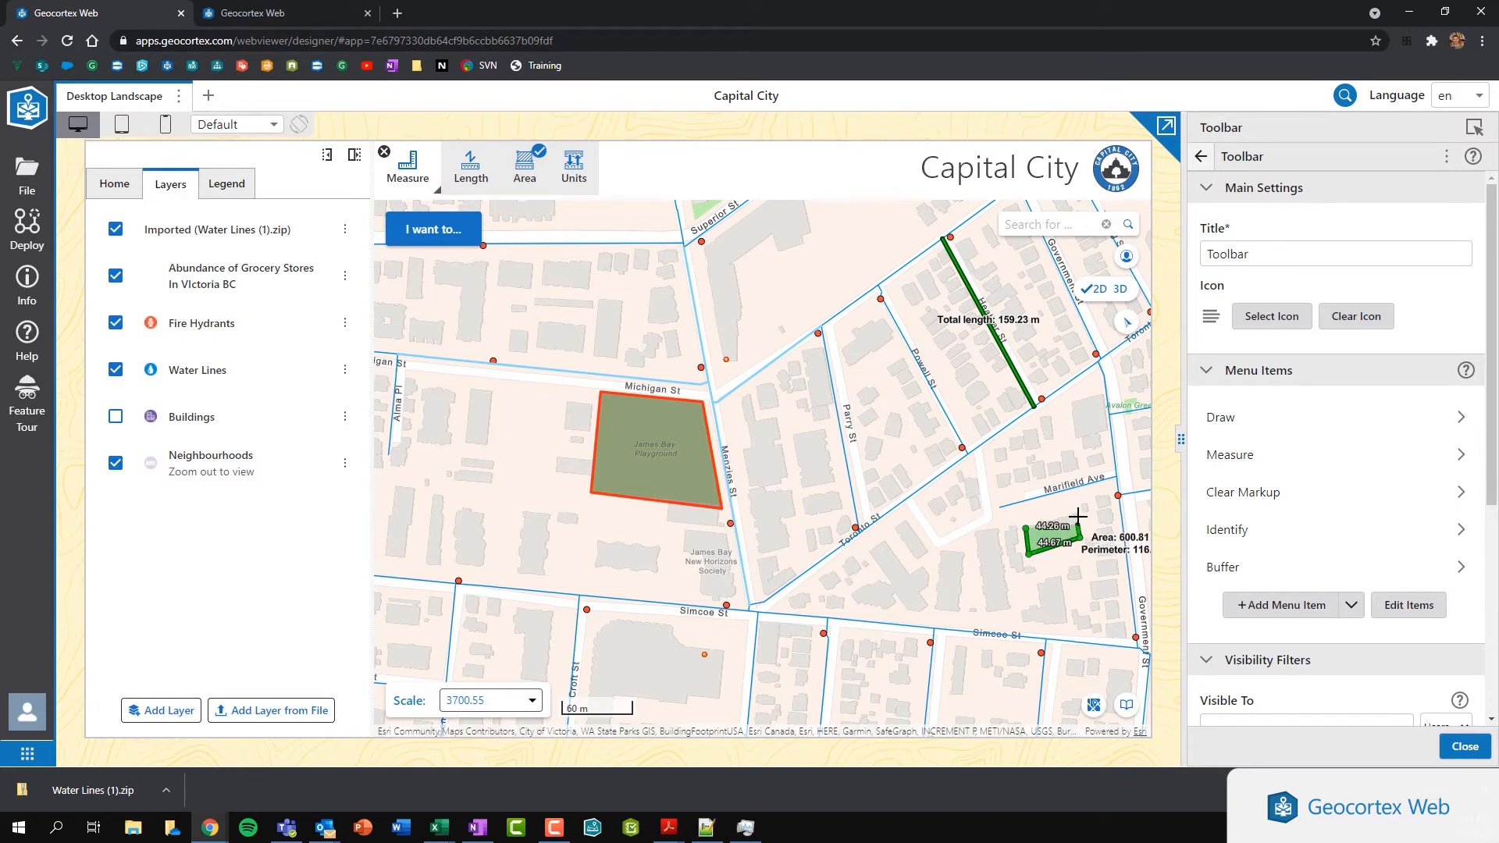
double_click(1078, 512)
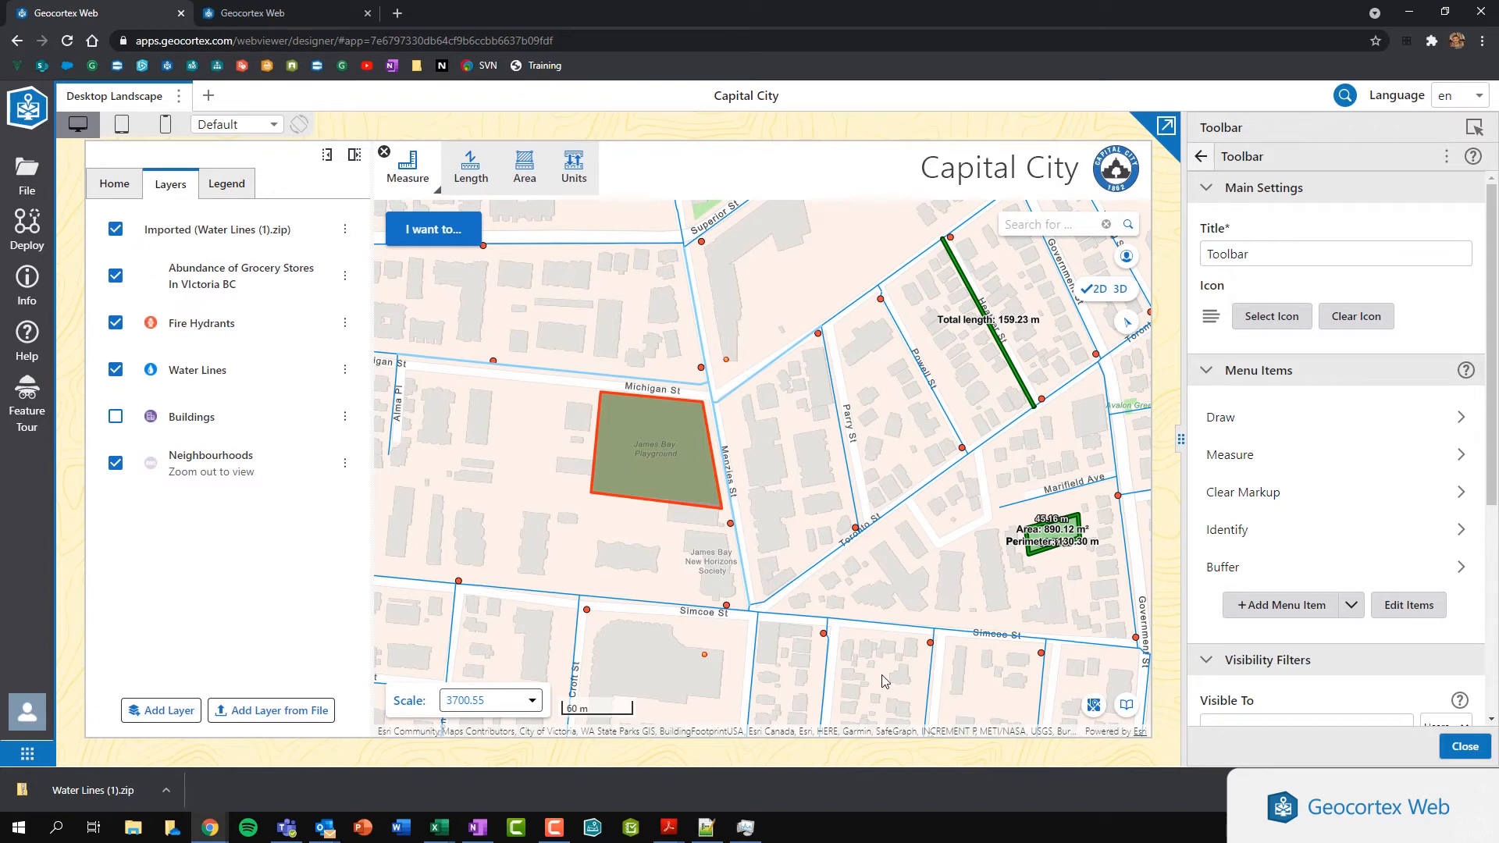
left_click(384, 155)
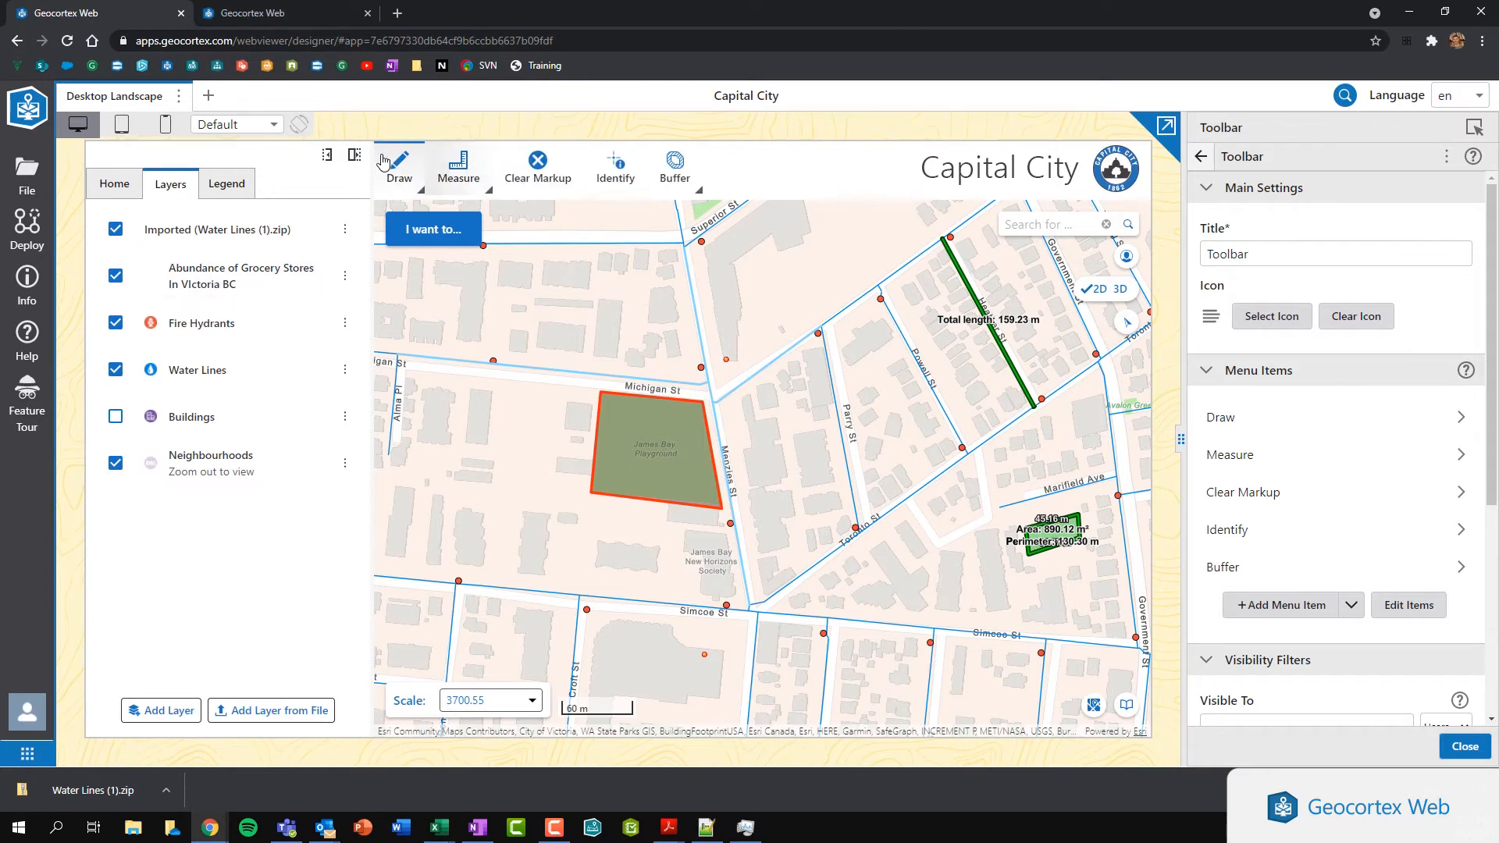
Identify the features inside a rectangle drawn from James Bay Playground down past Simcoe St
left_click(614, 163)
left_click_drag(649, 491, 795, 707)
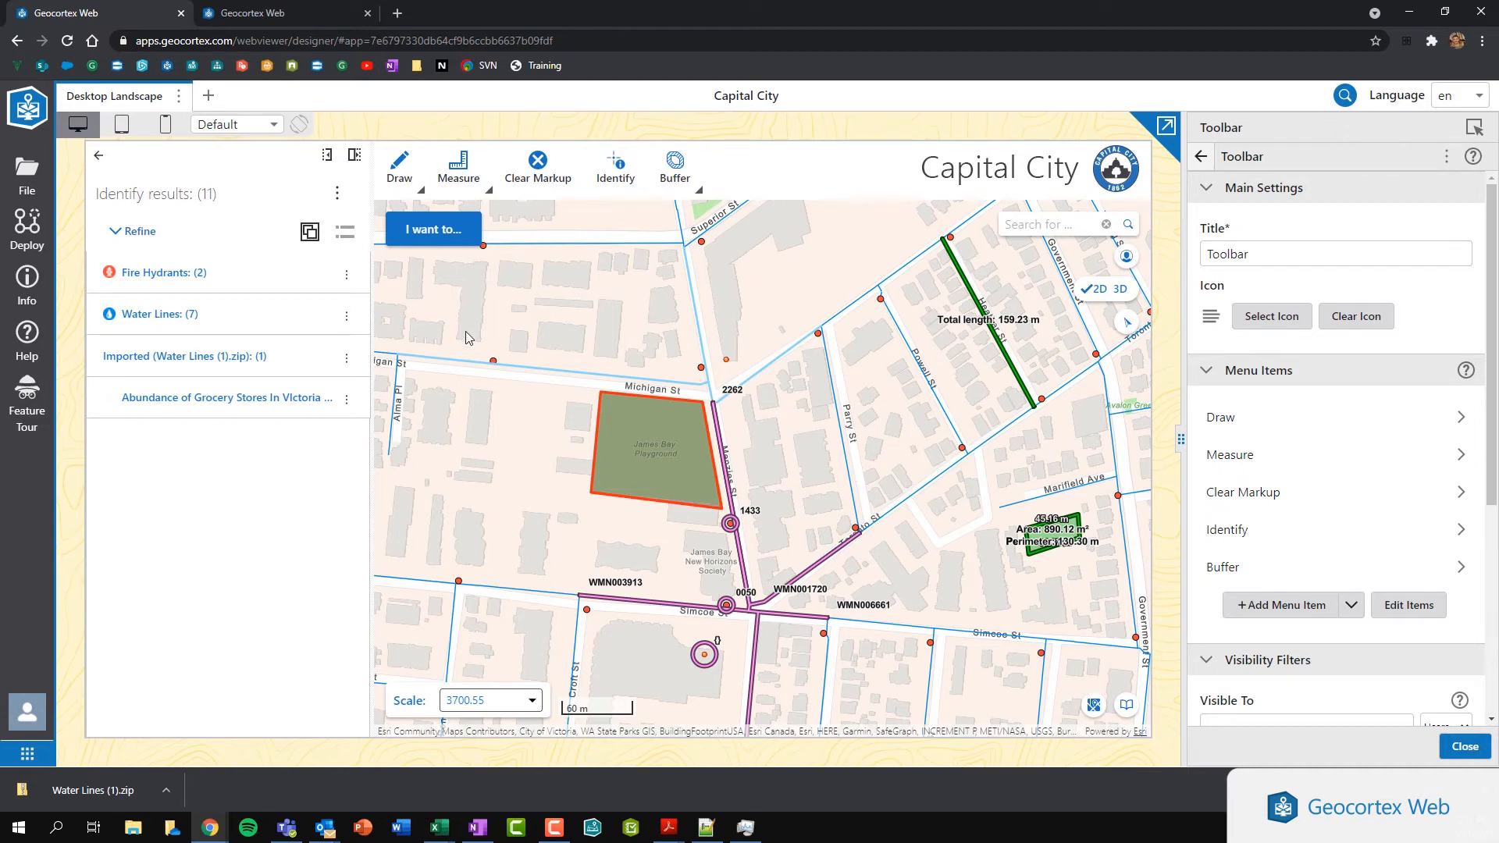
left_click(431, 229)
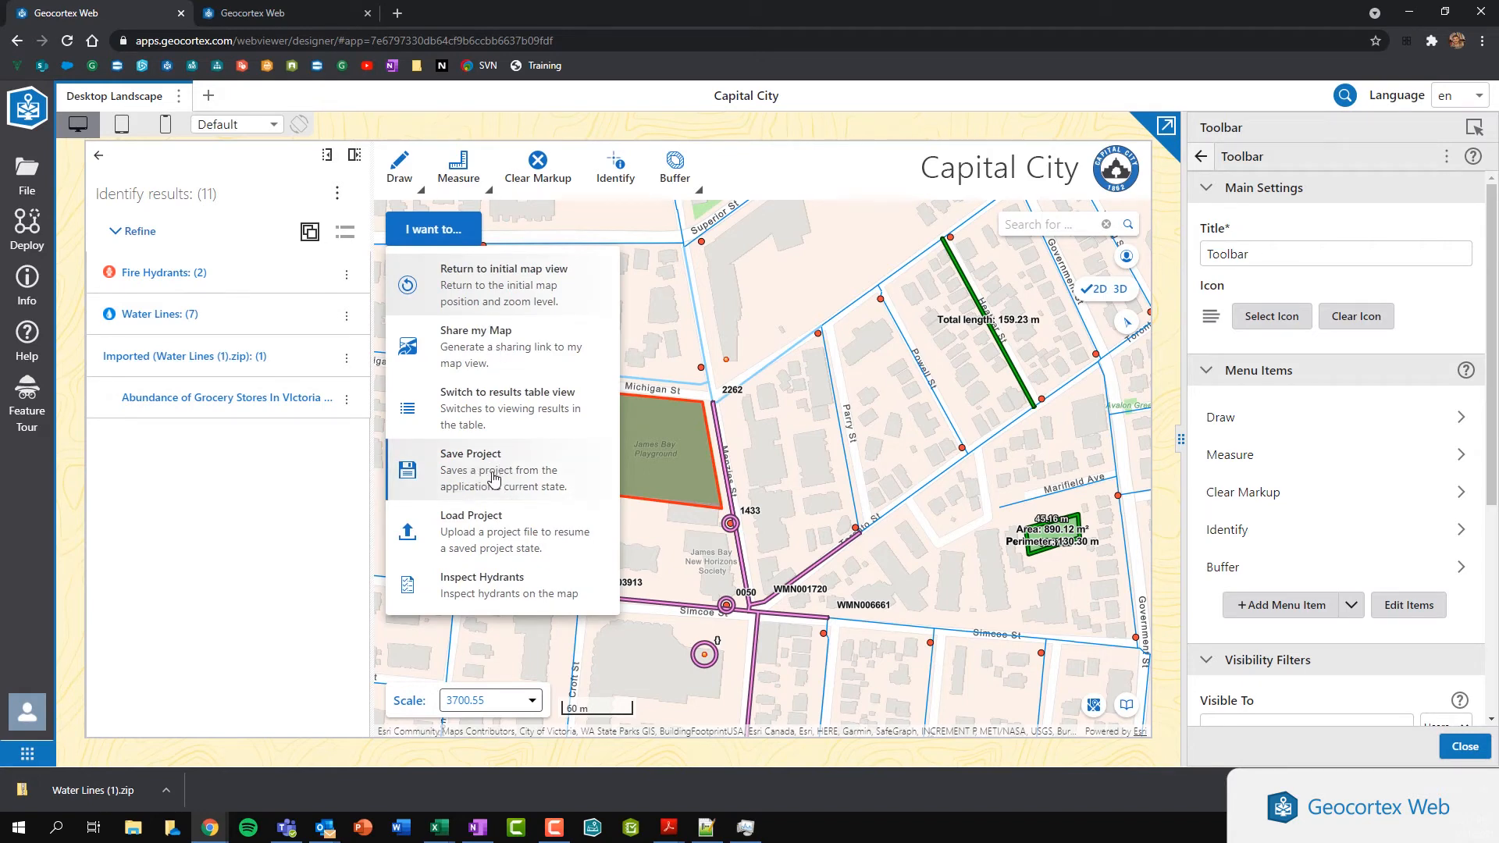
left_click(428, 234)
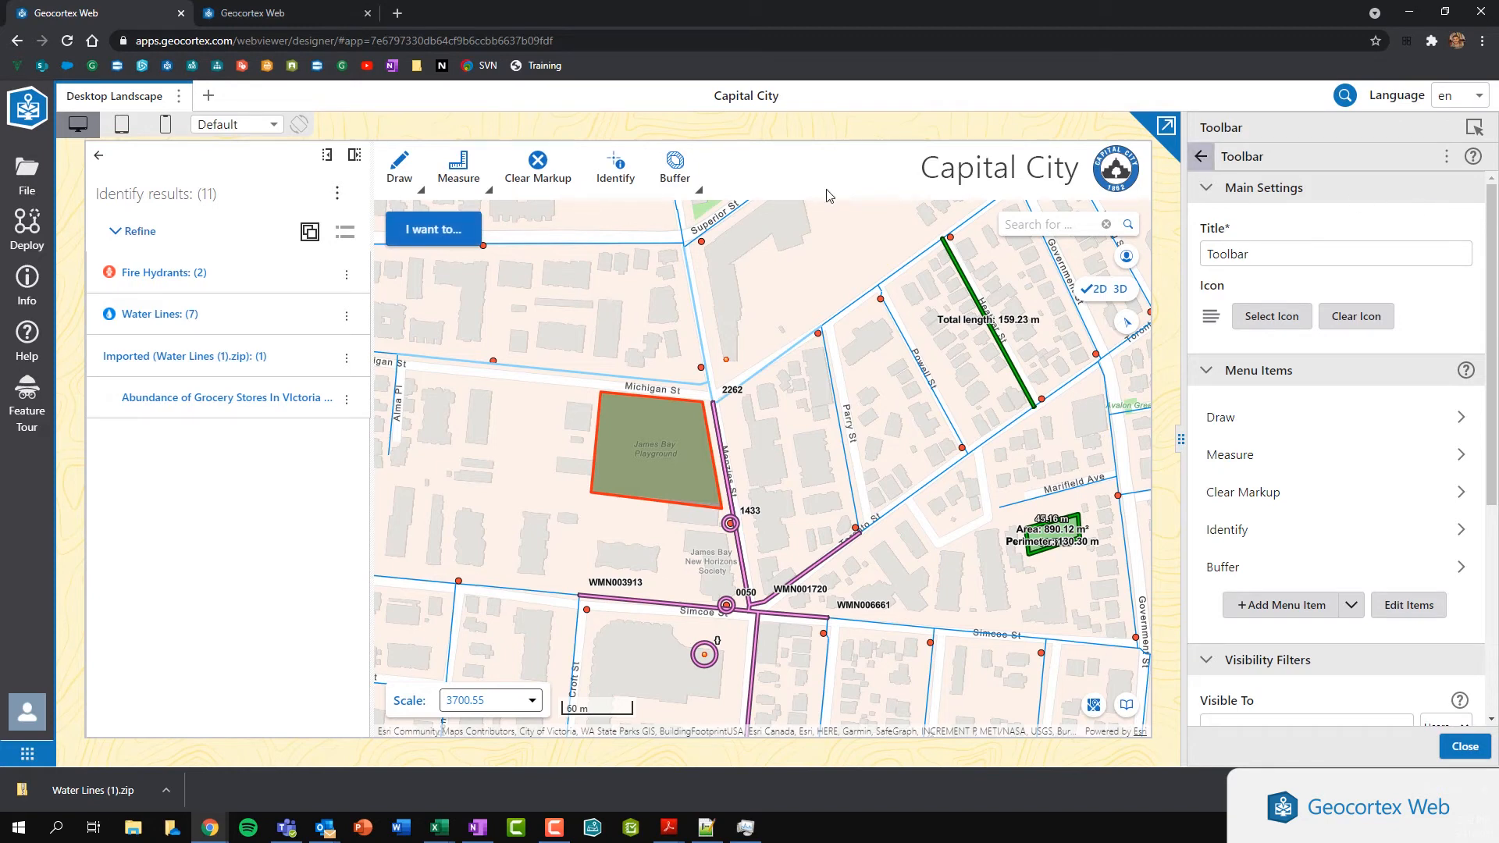
left_click(433, 230)
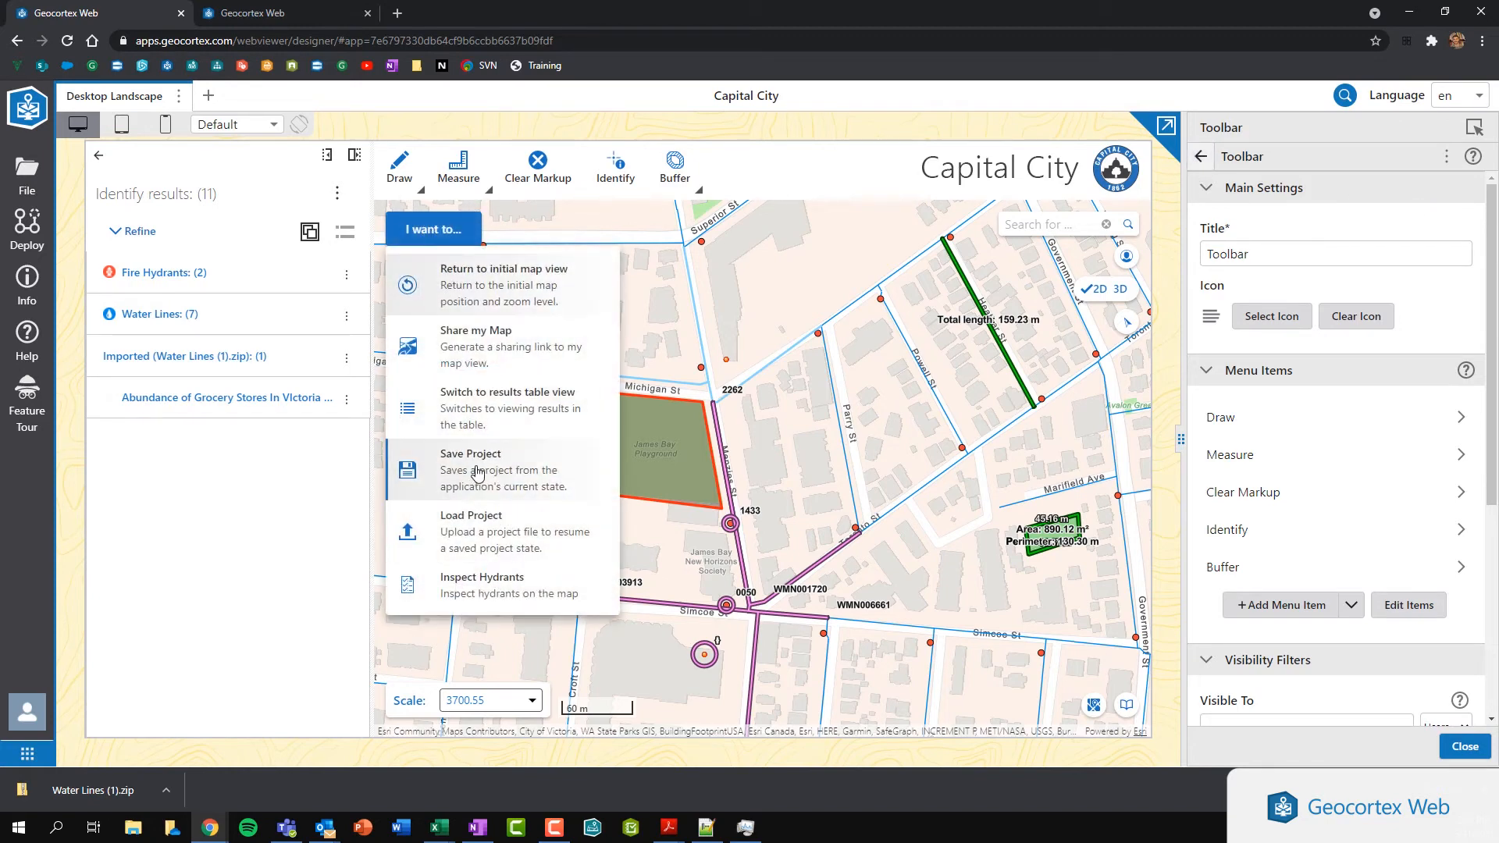
left_click(407, 234)
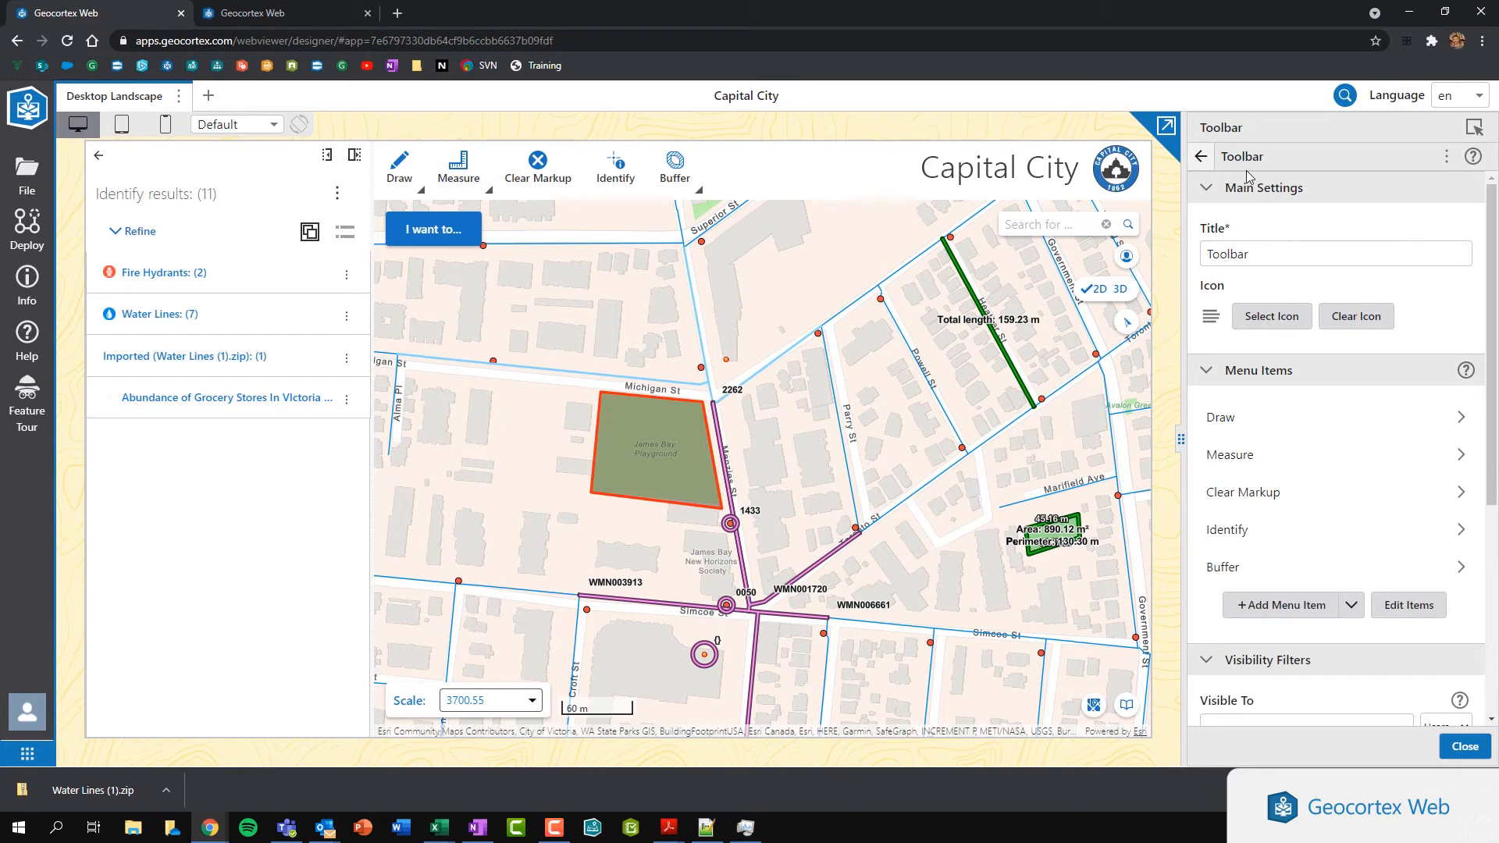
Add the Save Project command as a new menu item on the map's toolbar
left_click(1273, 608)
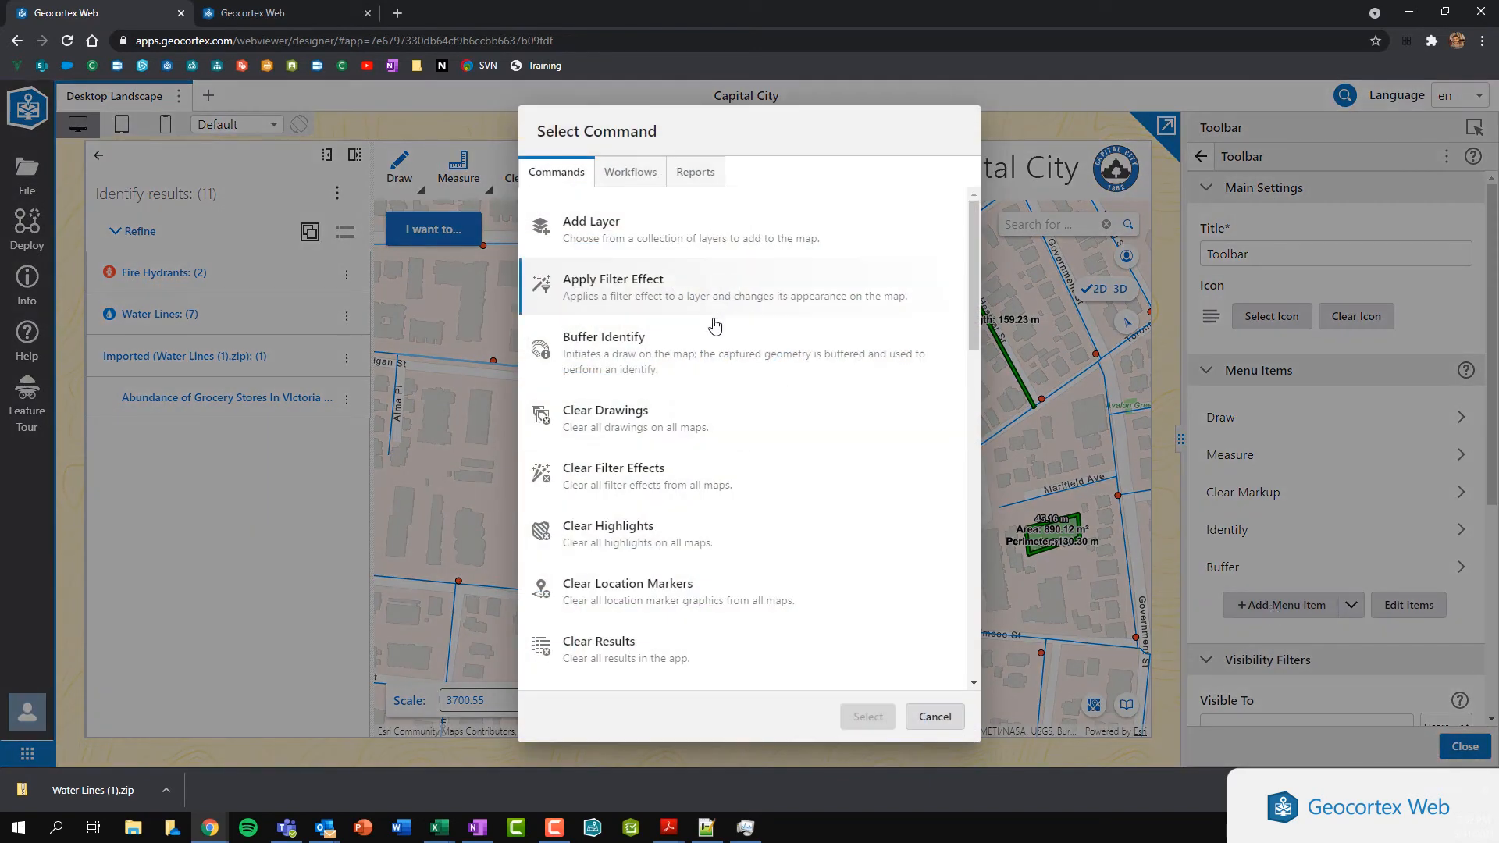
scroll(696, 394, "down", 3)
scroll(698, 398, "down", 6)
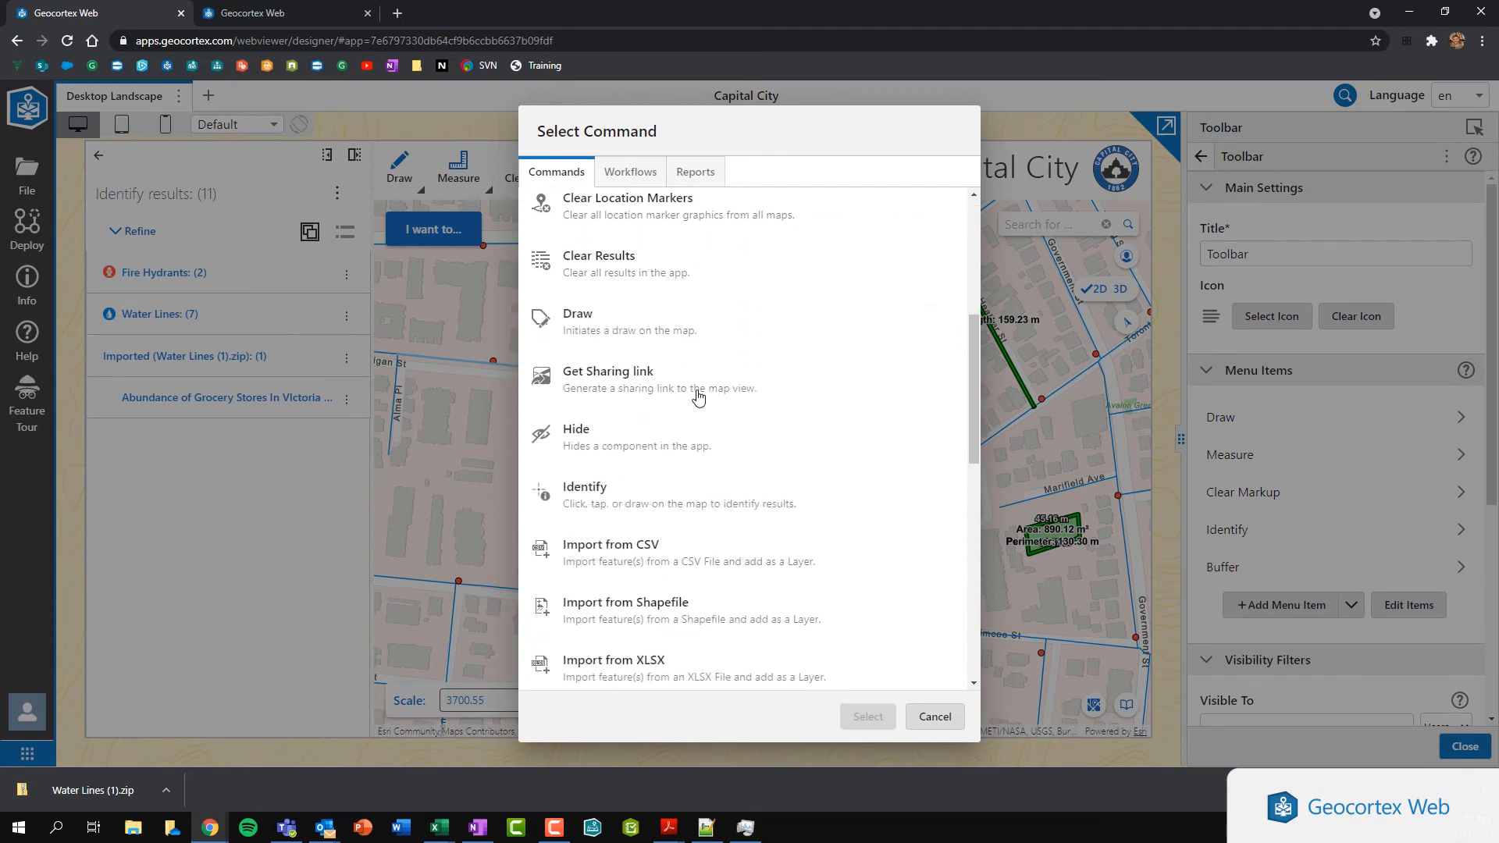
scroll(702, 420, "down", 3)
left_click(641, 419)
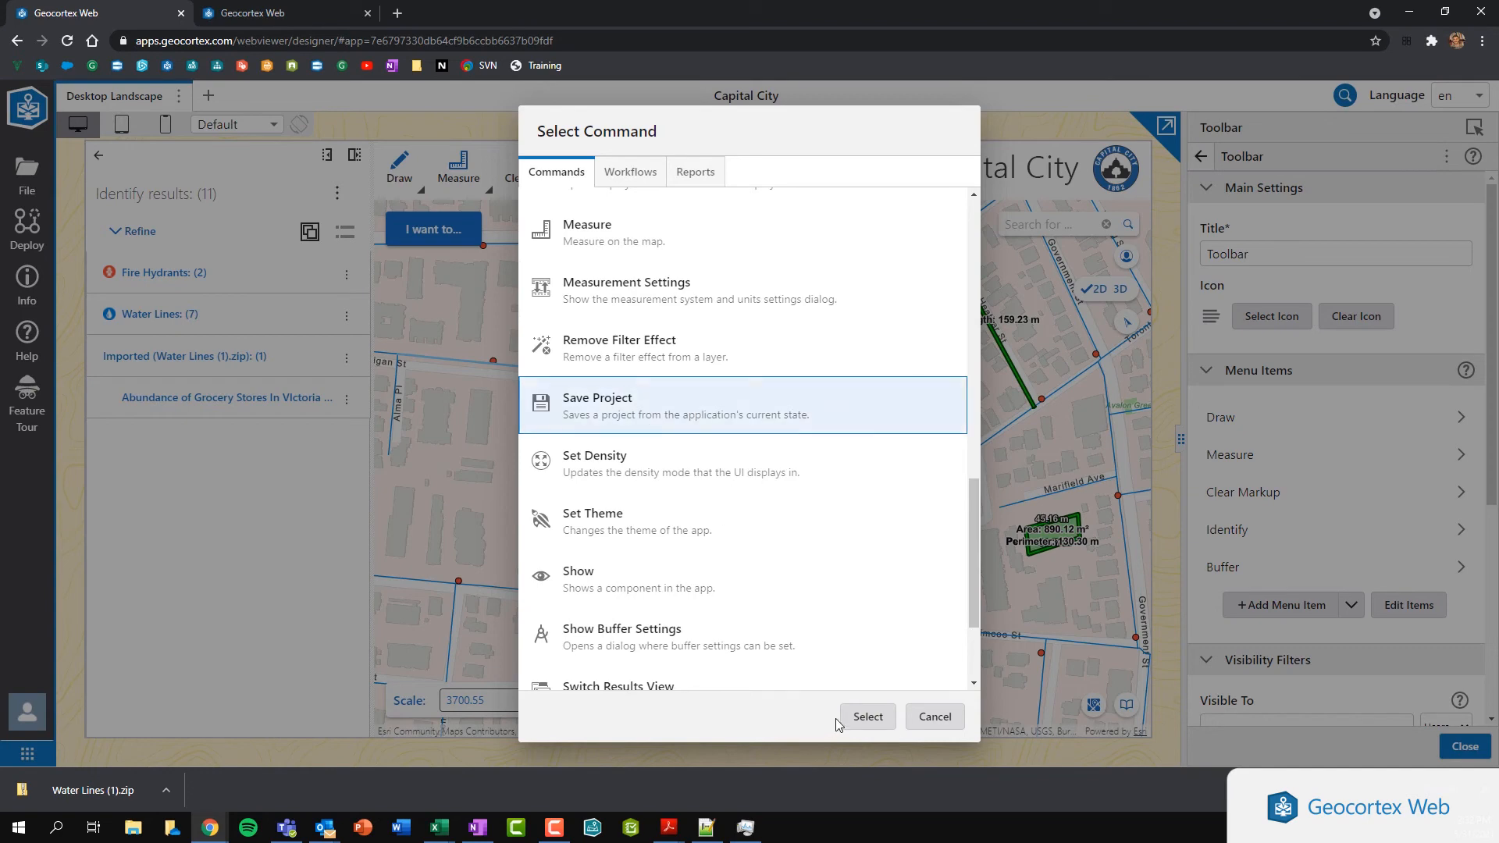
left_click(865, 720)
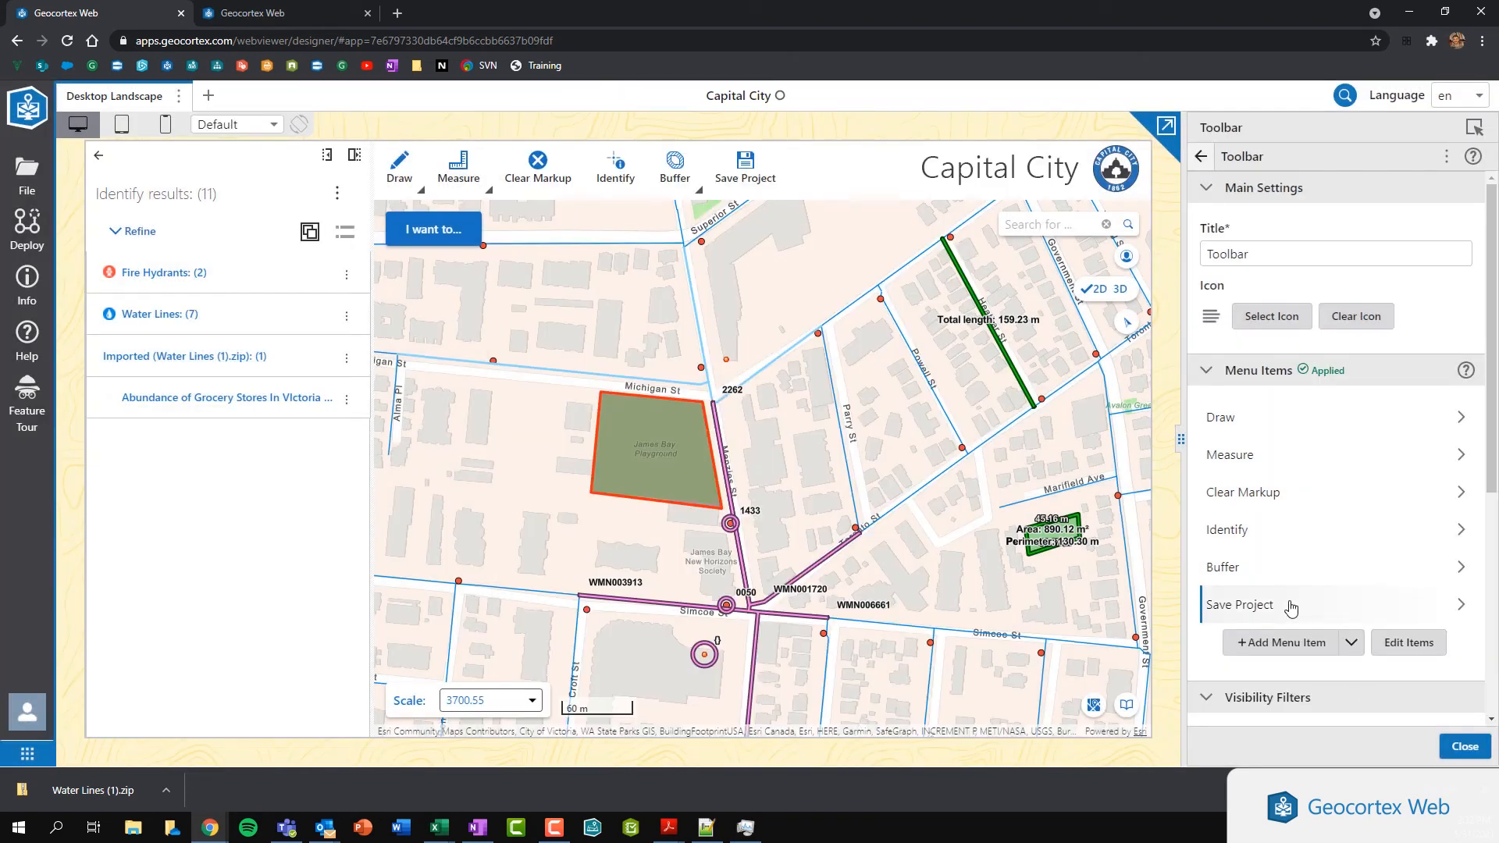
Save the map's current state as a project file titled My Custom Project
left_click(744, 172)
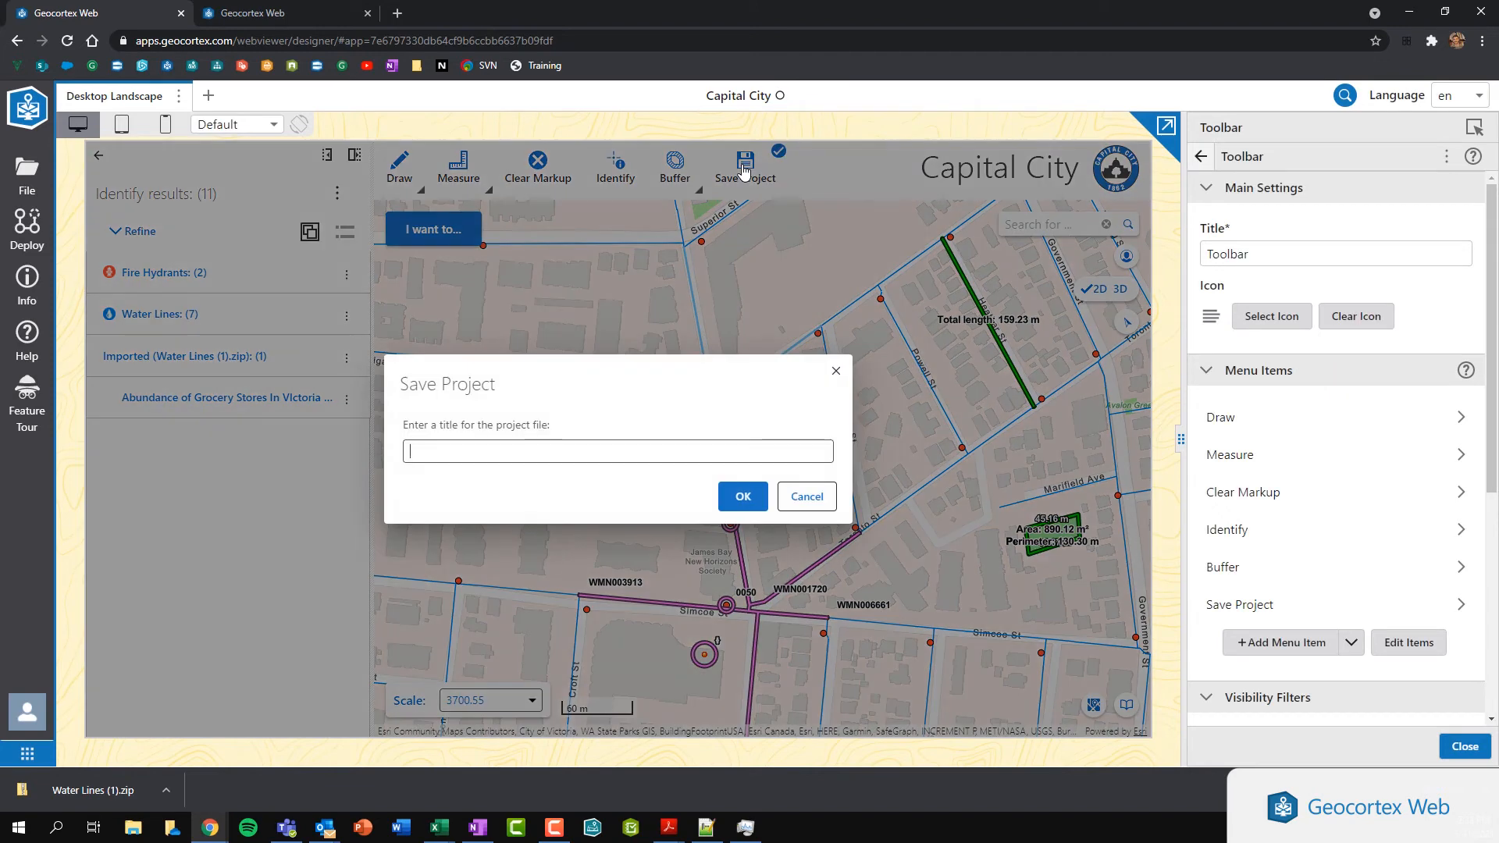
left_click(472, 453)
type("My Custom Project")
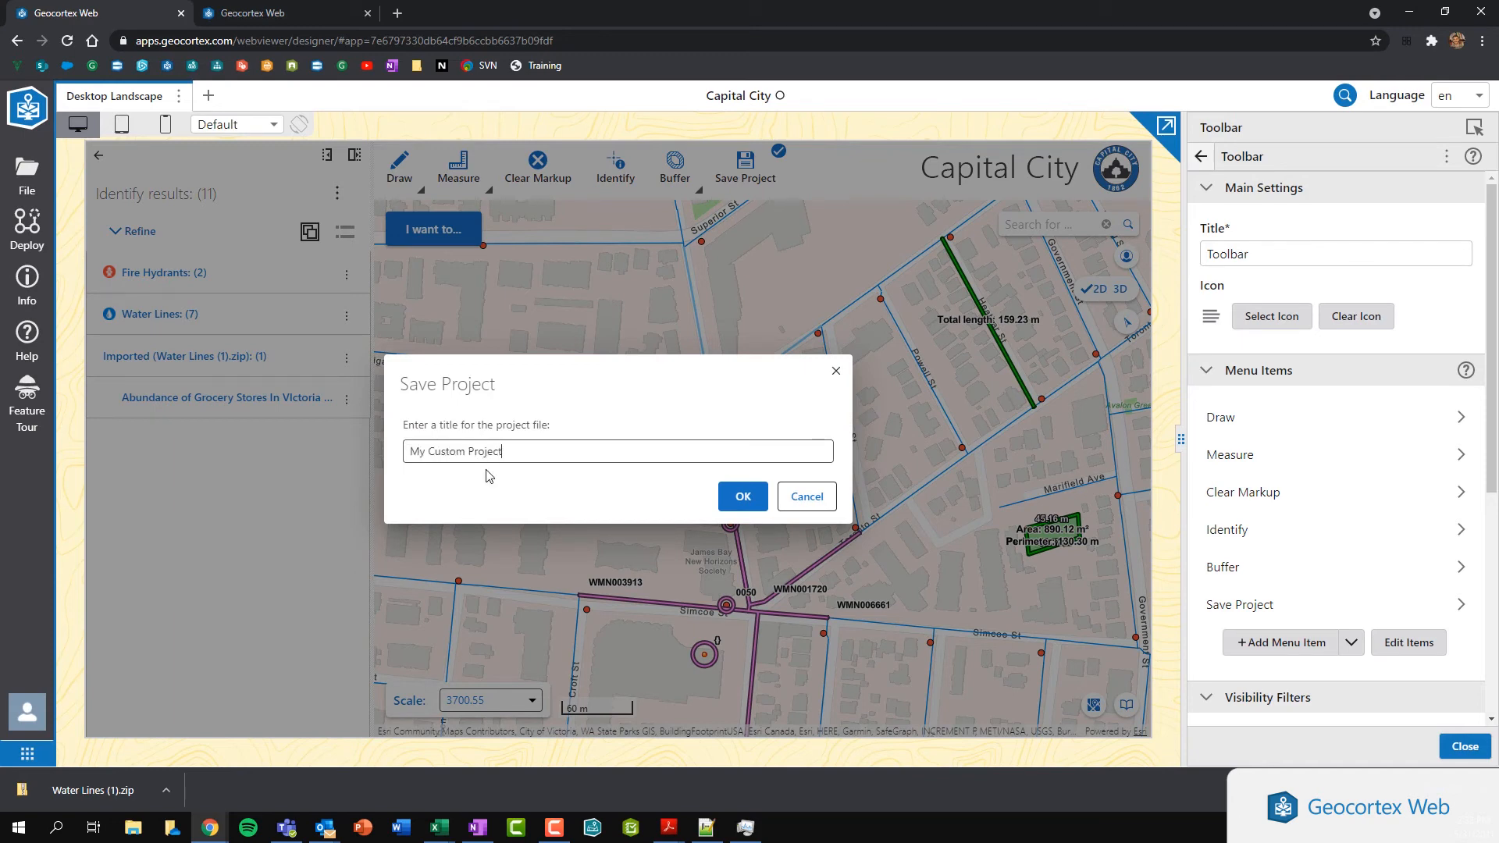
left_click(741, 497)
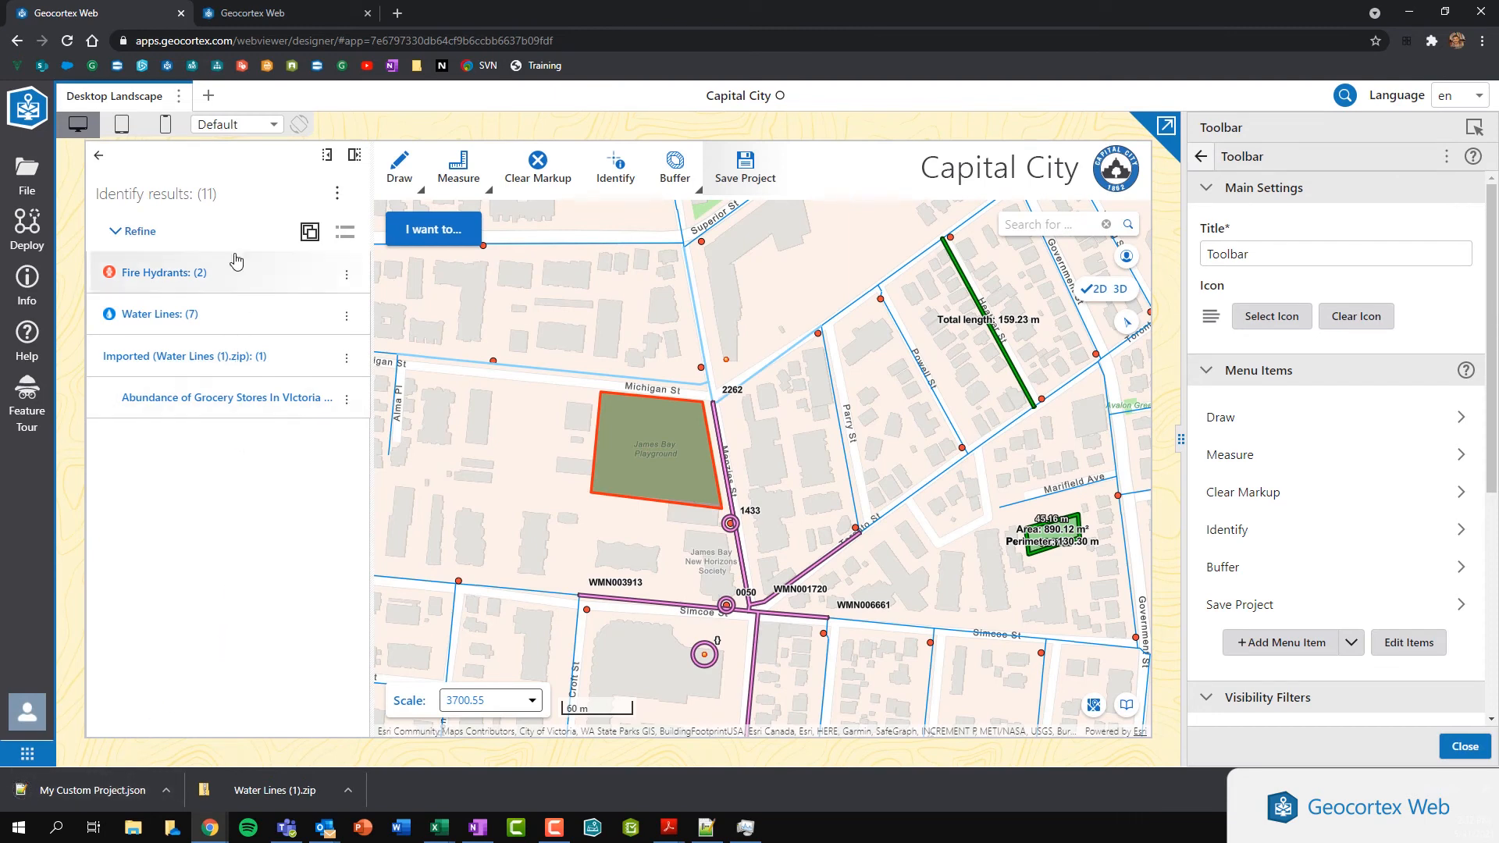
Switch to the other open Capital City viewer and load the project file My Custom Project.json there
left_click(281, 19)
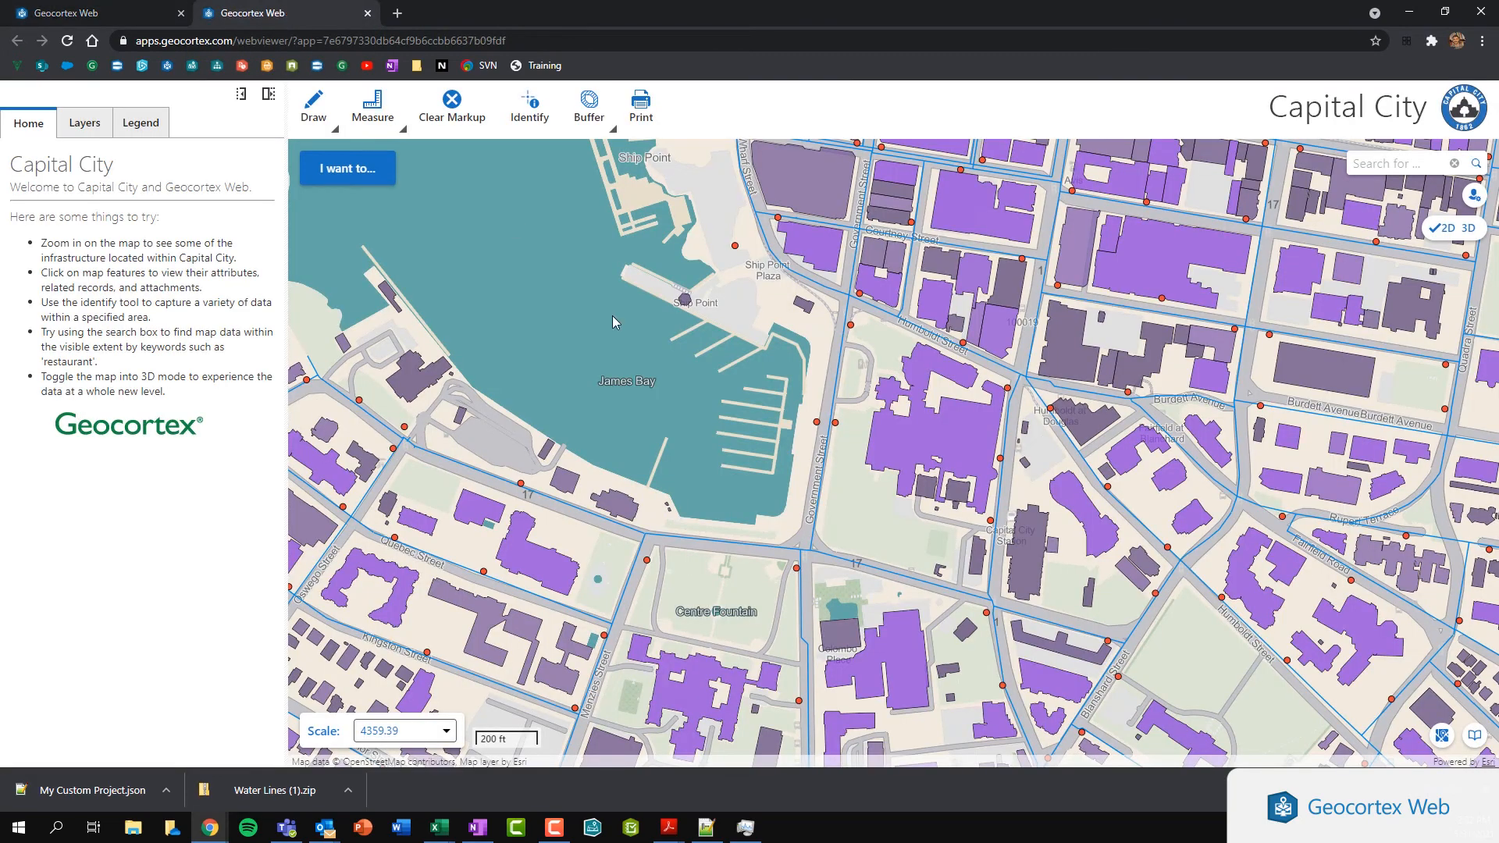
left_click_drag(612, 318, 617, 330)
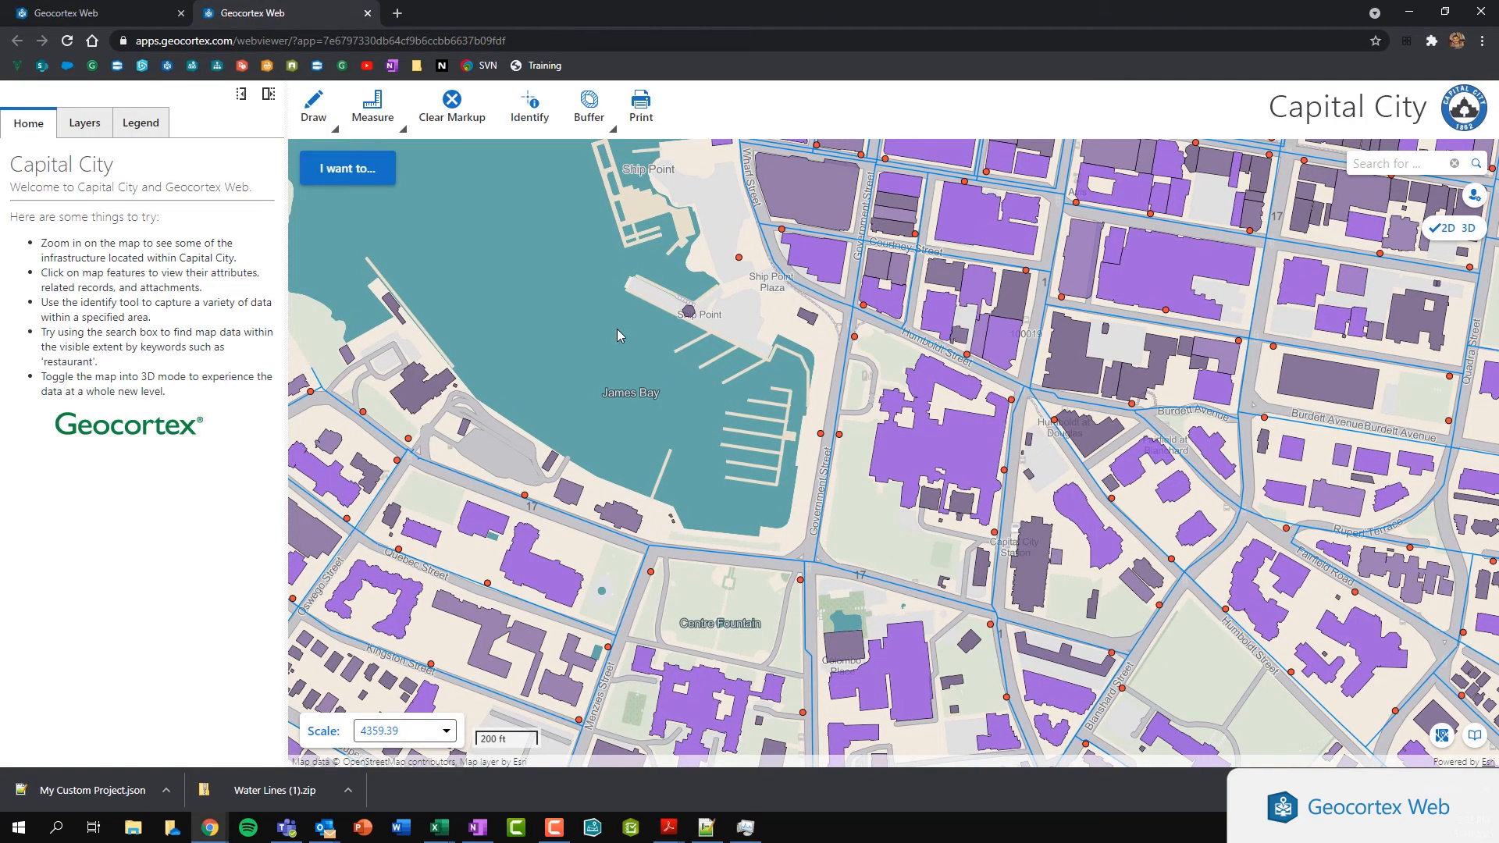
left_click(354, 174)
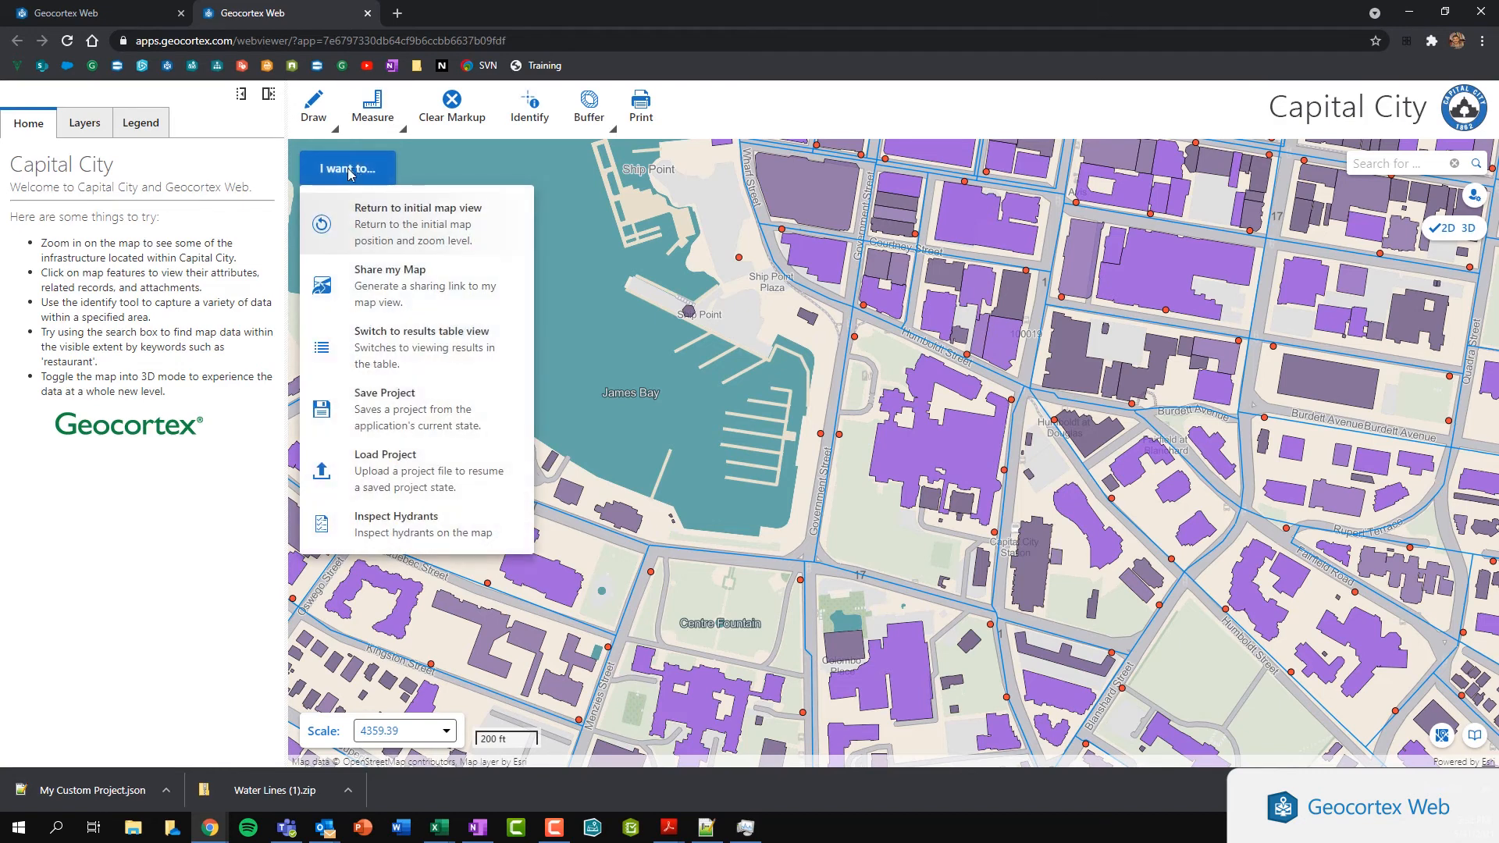
left_click(419, 478)
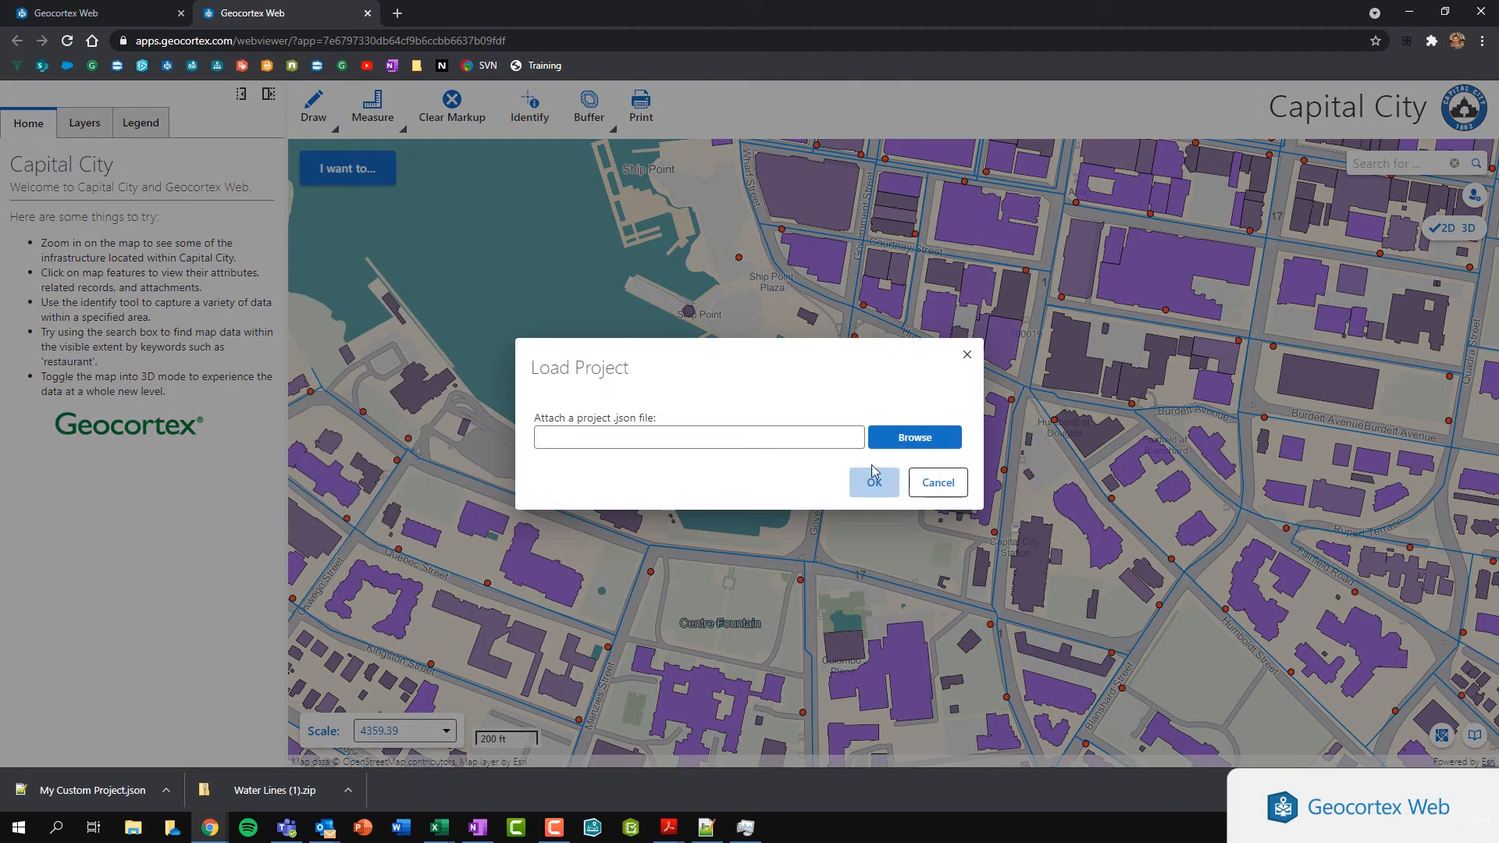
left_click(928, 441)
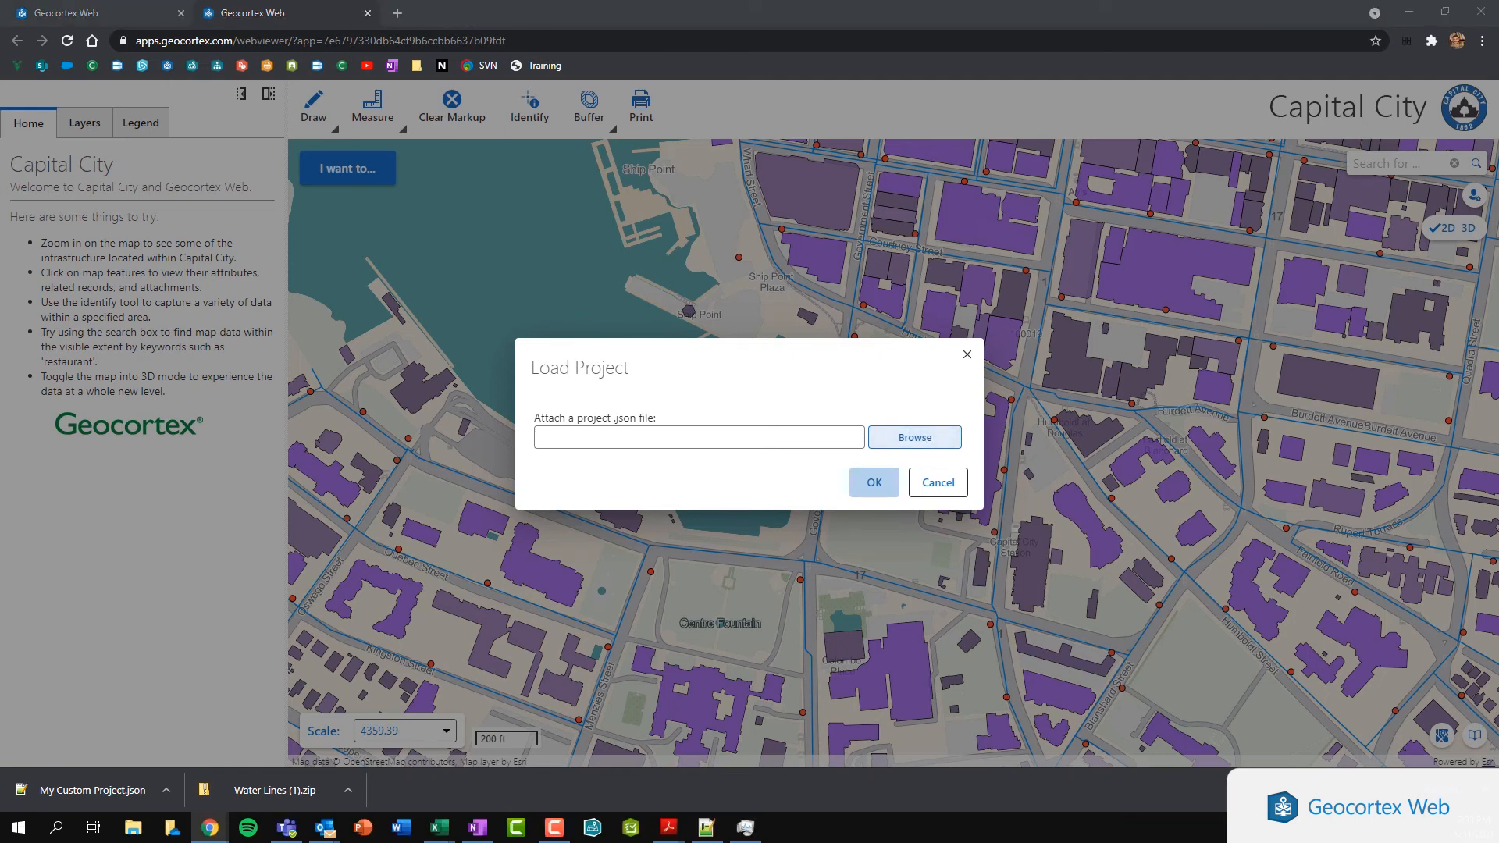
left_click(555, 479)
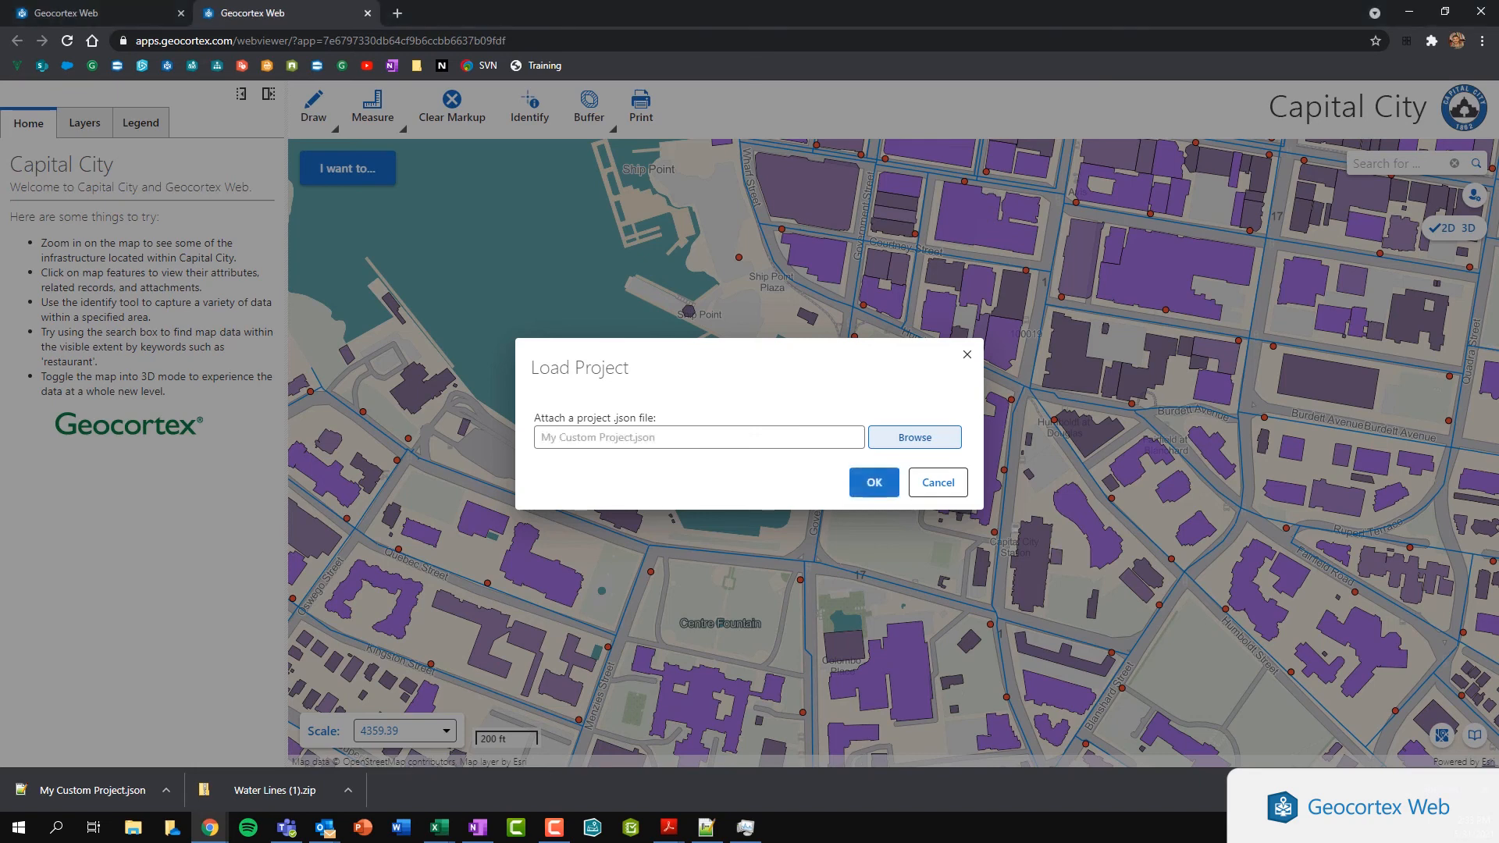
left_click(873, 484)
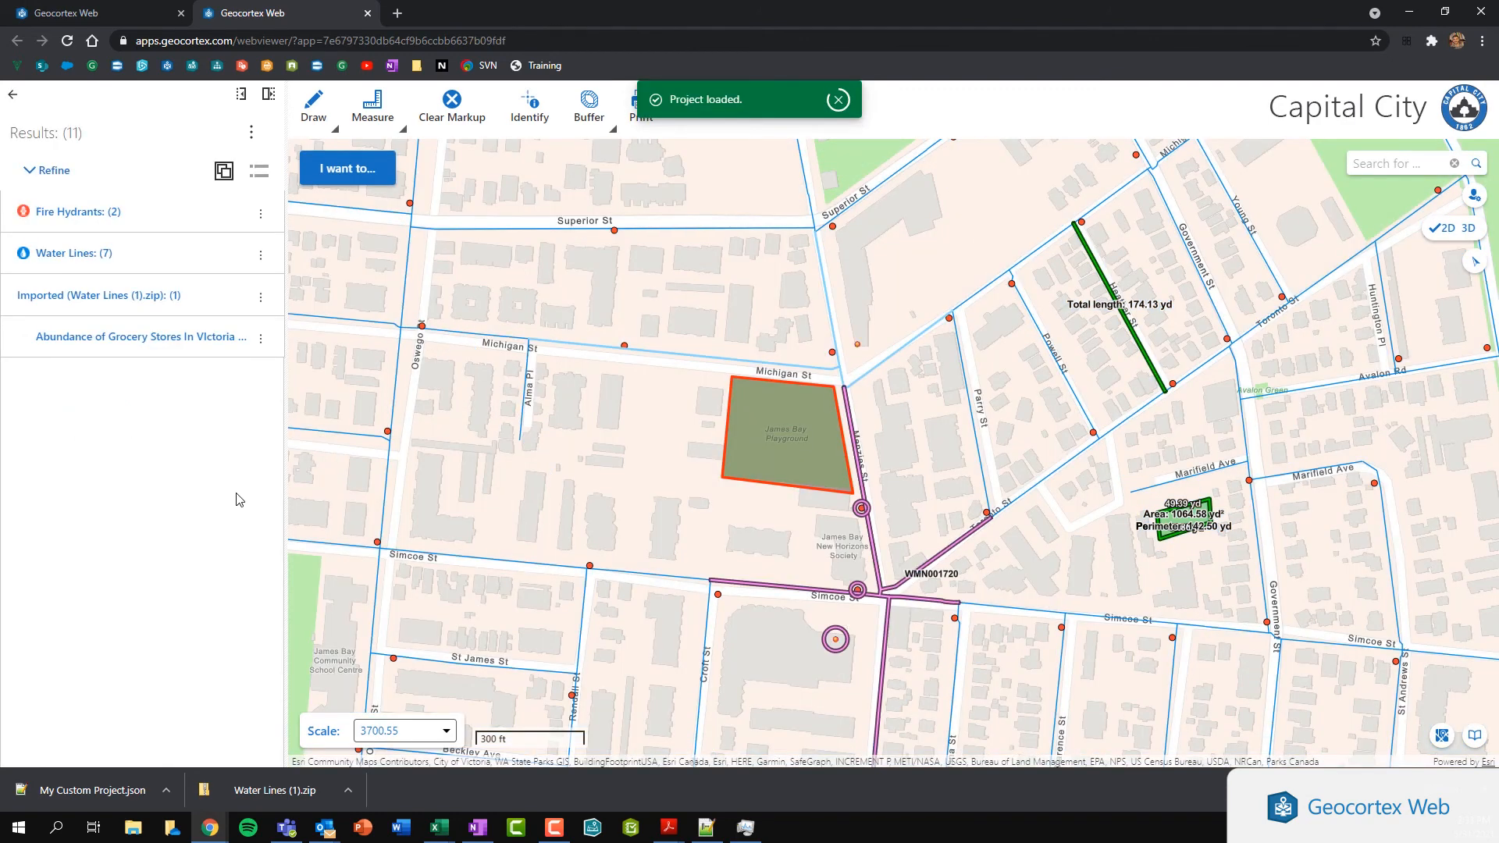
left_click(839, 100)
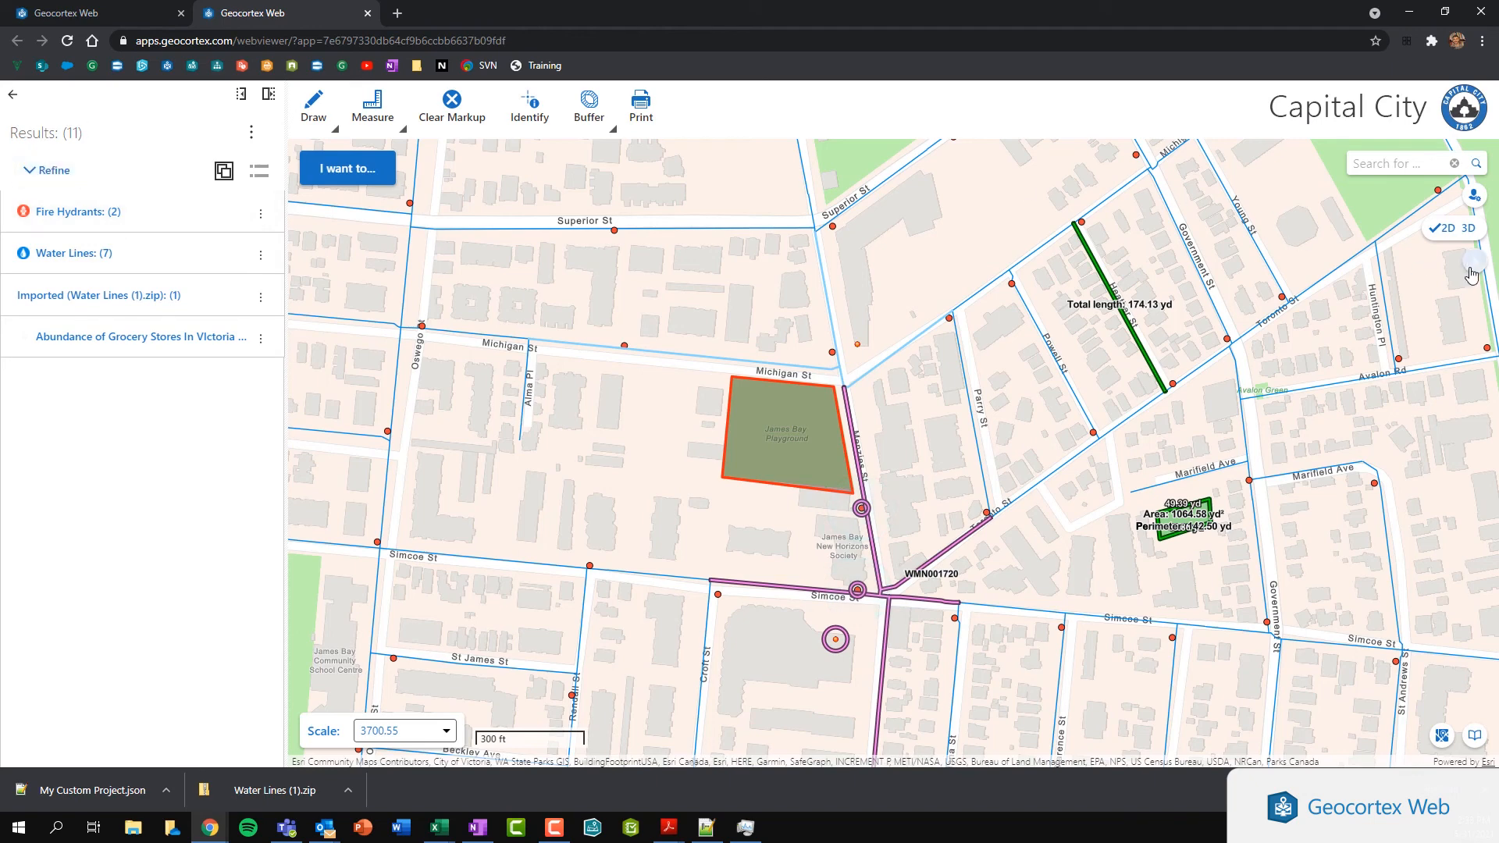
Close the identify results and check the grocery stores and Imported (Water Lines (1).zip) layers by switching each one's visibility off and on
left_click(7, 96)
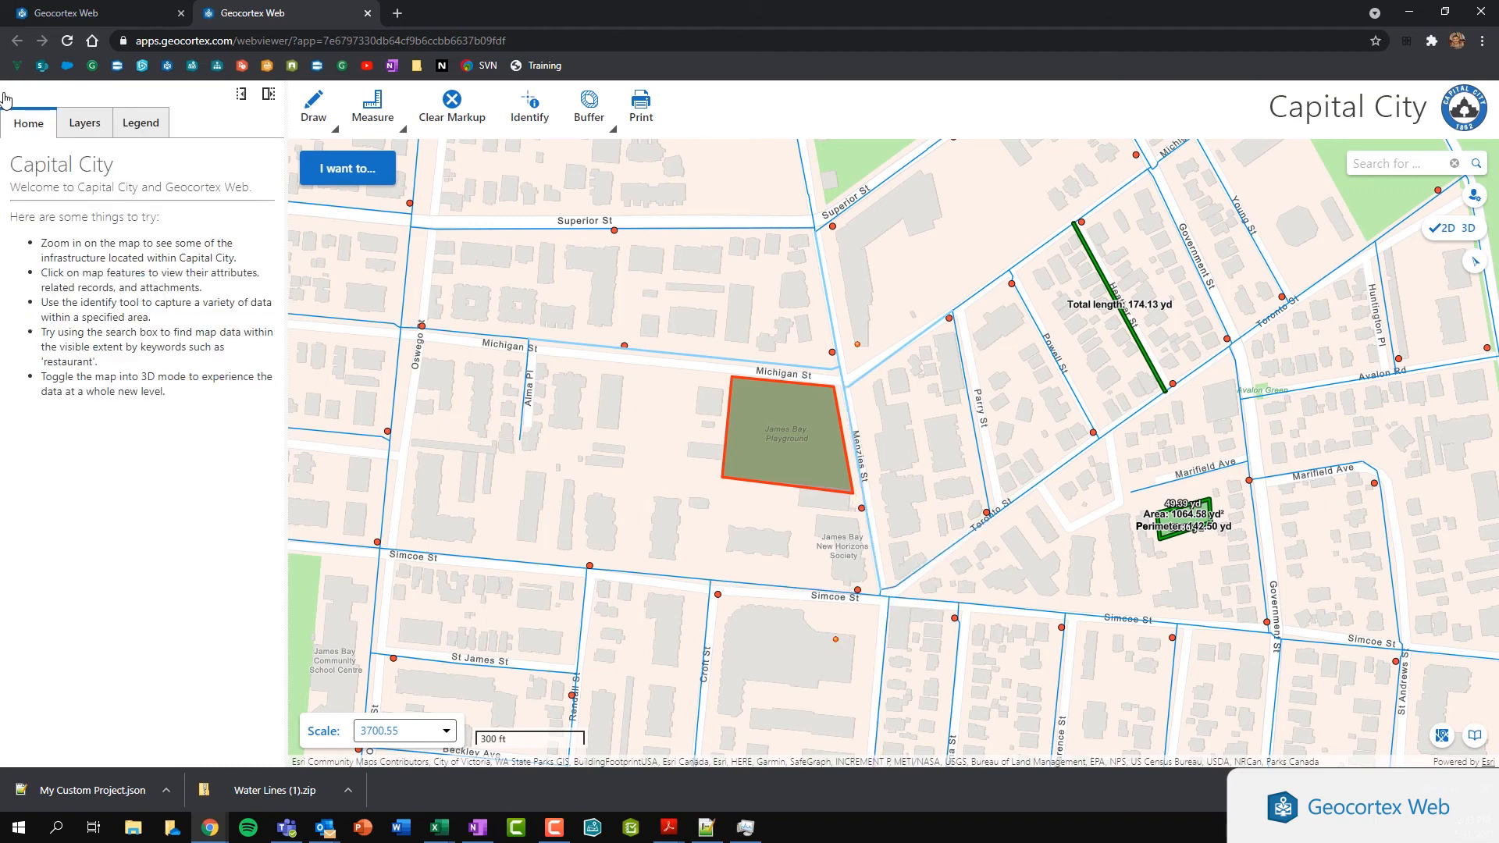
left_click(74, 128)
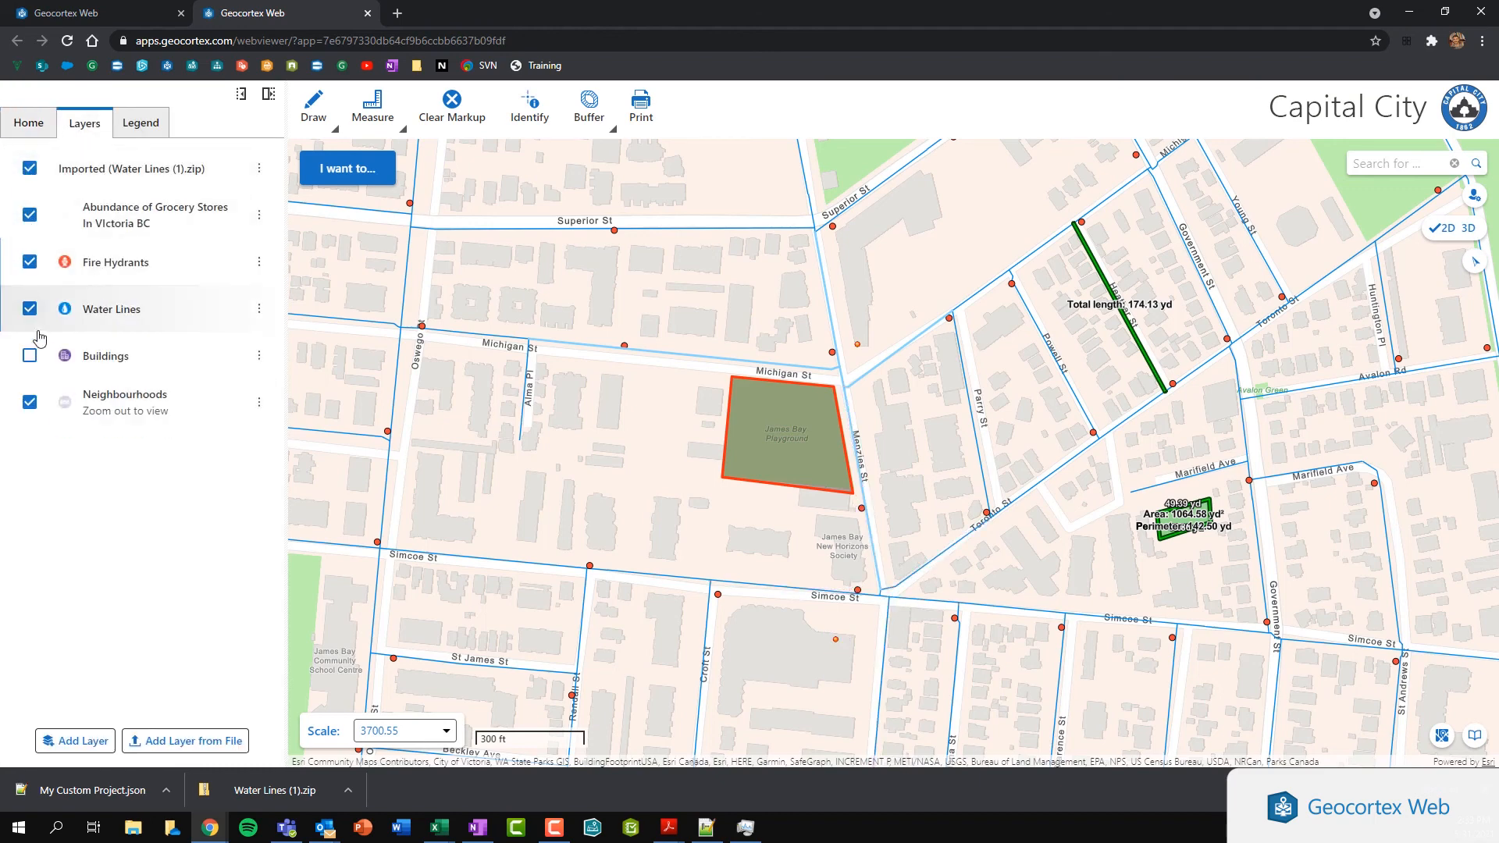
left_click(29, 219)
left_click(29, 219)
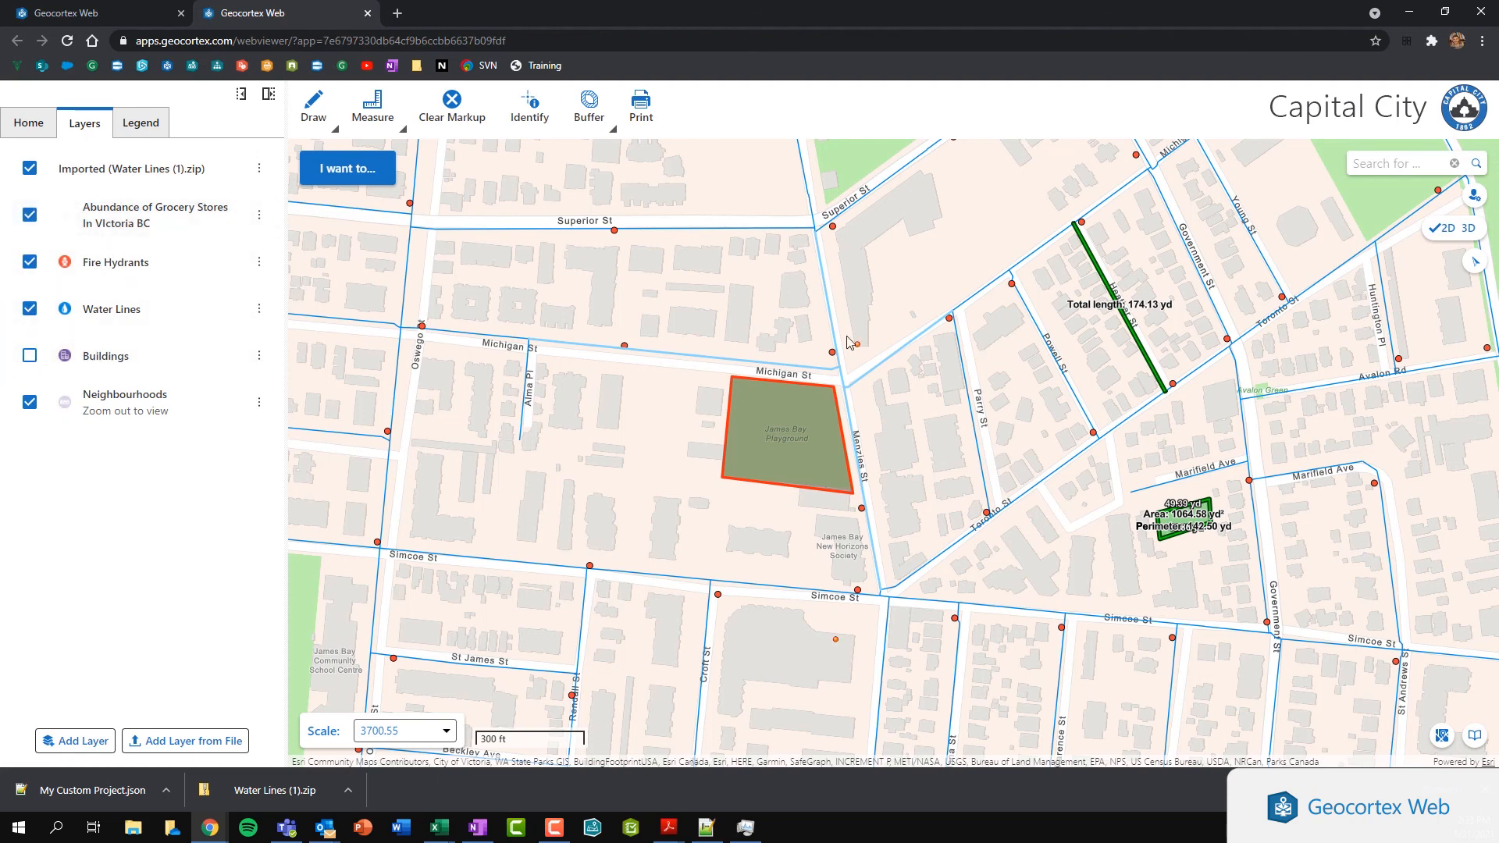
left_click(31, 221)
left_click(34, 224)
left_click(31, 175)
left_click(32, 180)
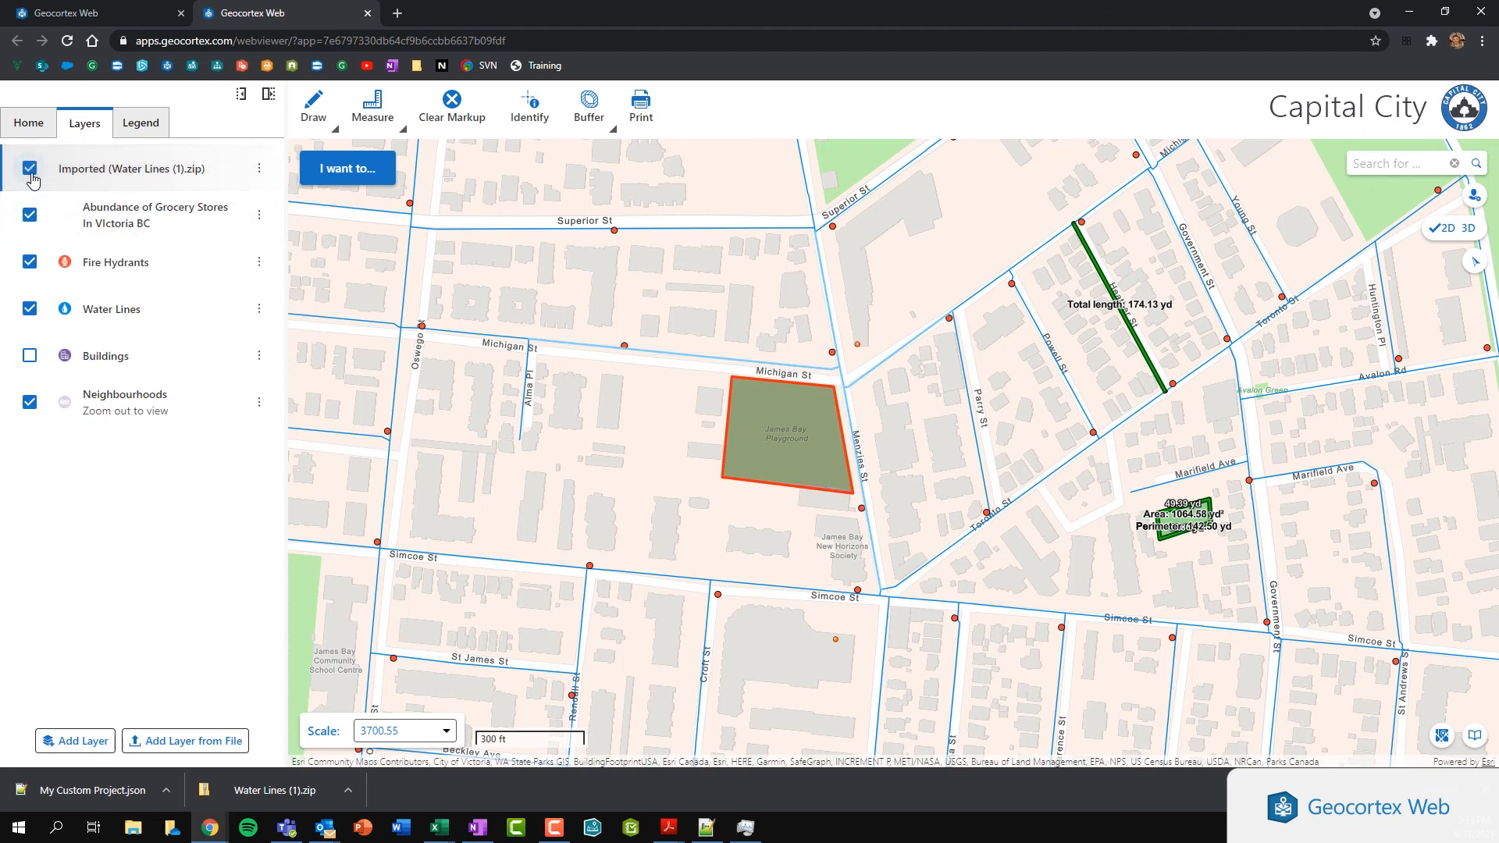